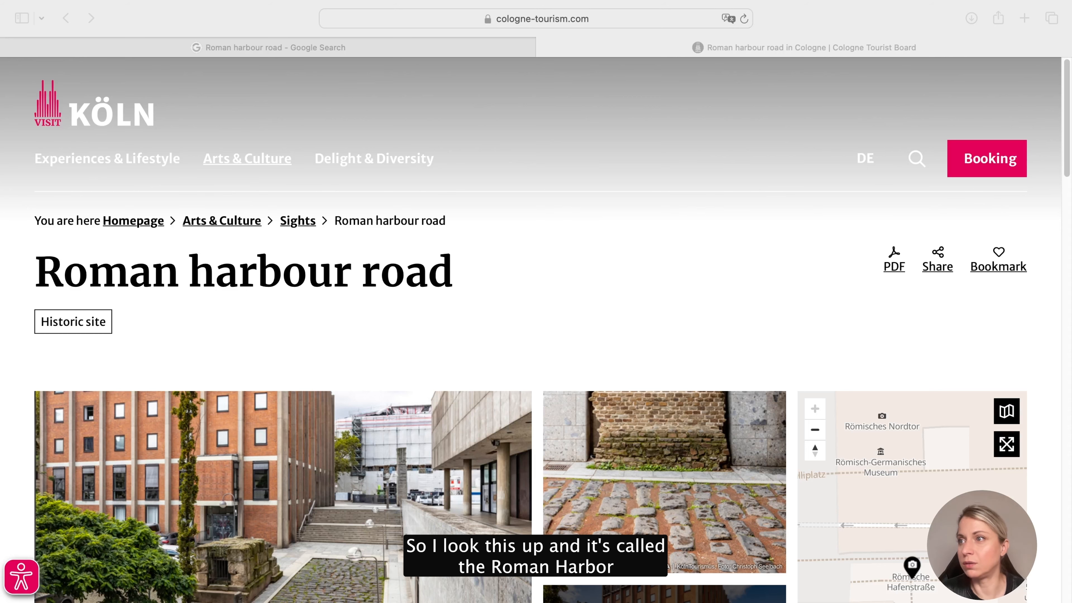
scroll(760, 137, "down", 1)
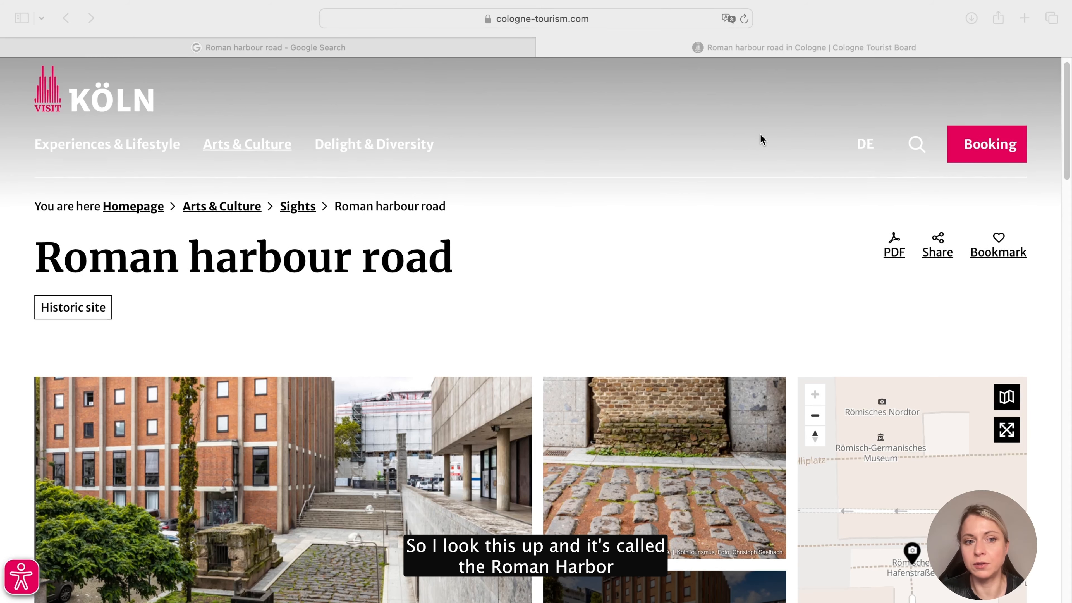
scroll(762, 139, "down", 6)
scroll(762, 139, "up", 4)
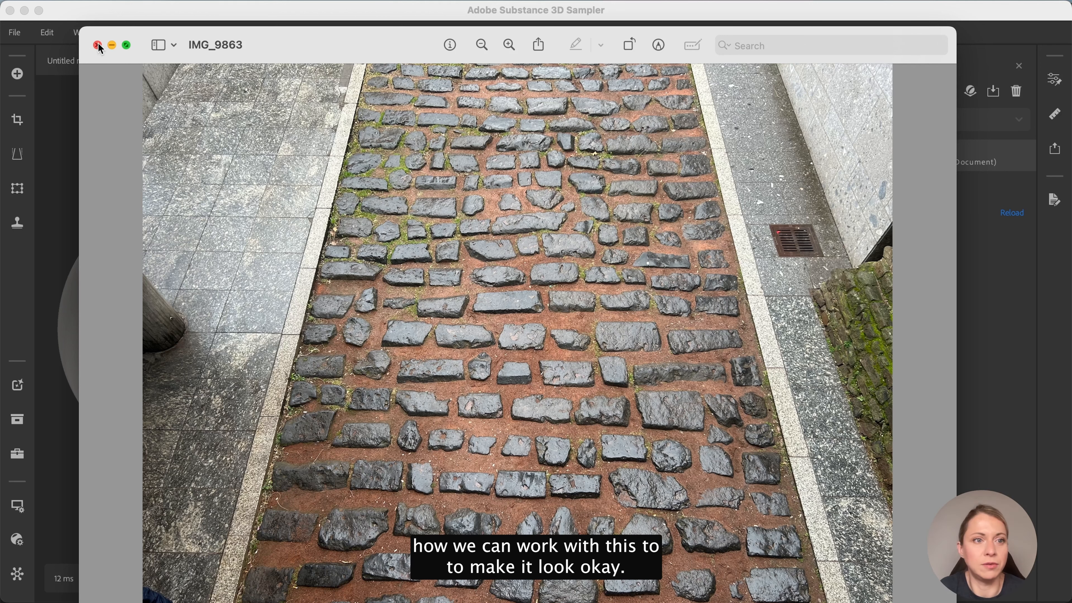
Import the cobblestone photo IMG_9863.jpg with the AI-powered Image to material template at 4096 × 4096 px, base material included.
left_click_drag(304, 62, 991, 142)
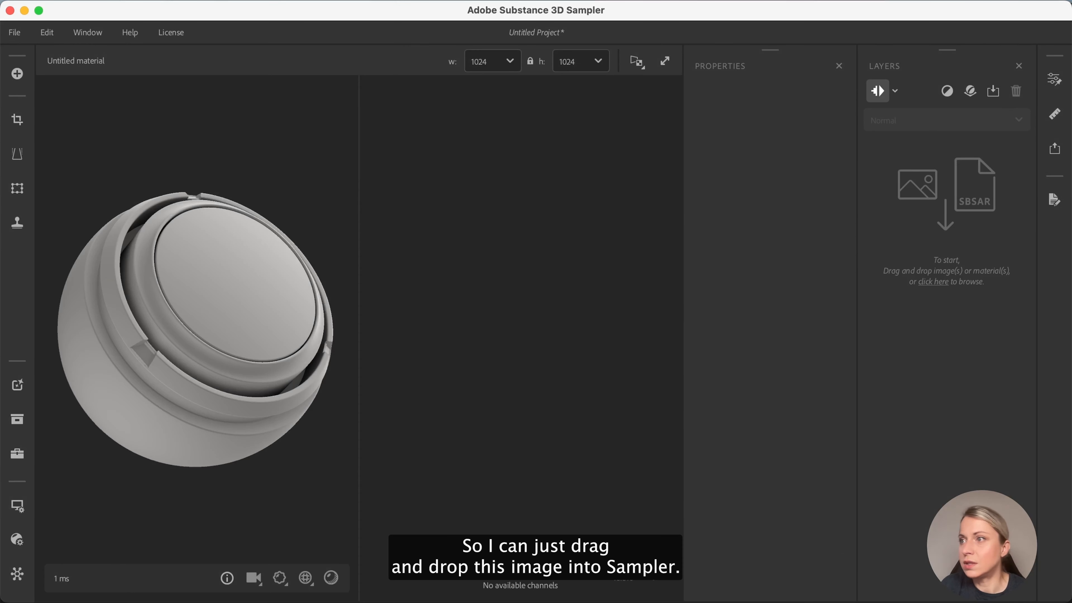
left_click_drag(512, 423, 213, 263)
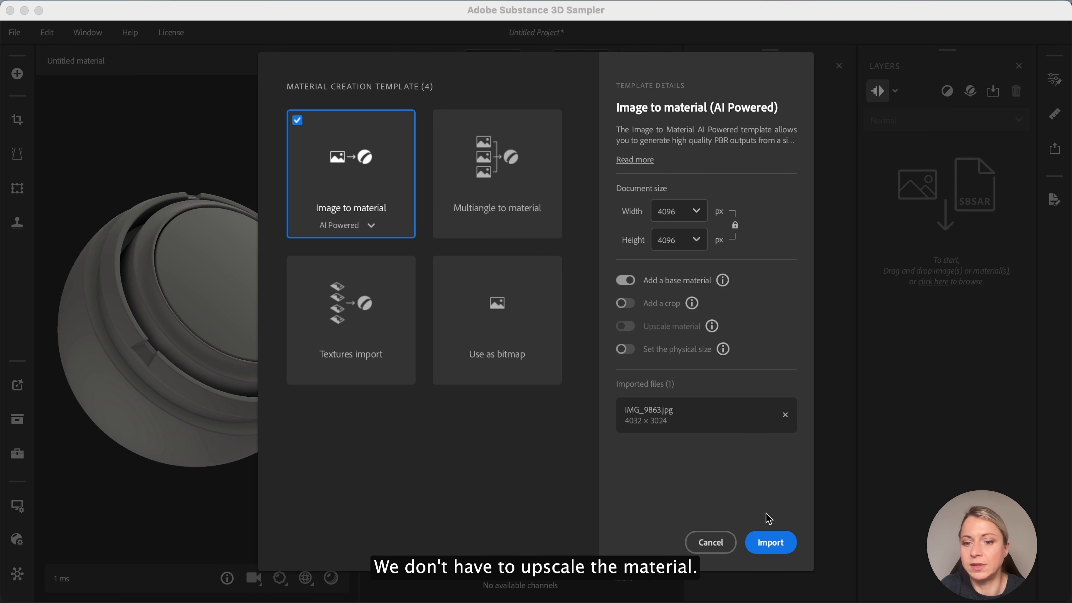
left_click(772, 545)
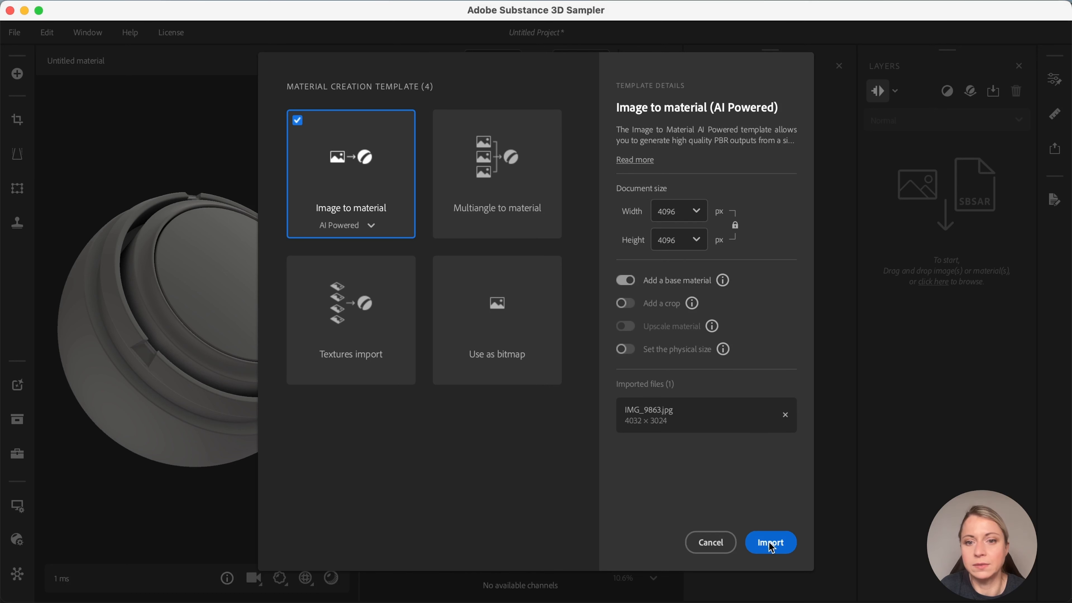
left_click(771, 545)
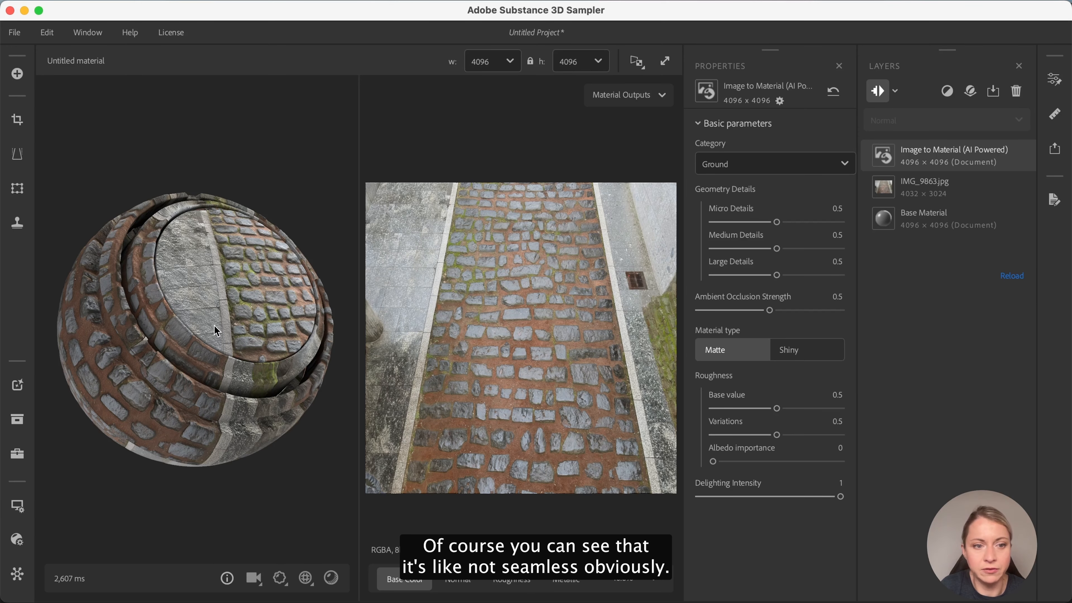
left_click_drag(214, 325, 226, 350)
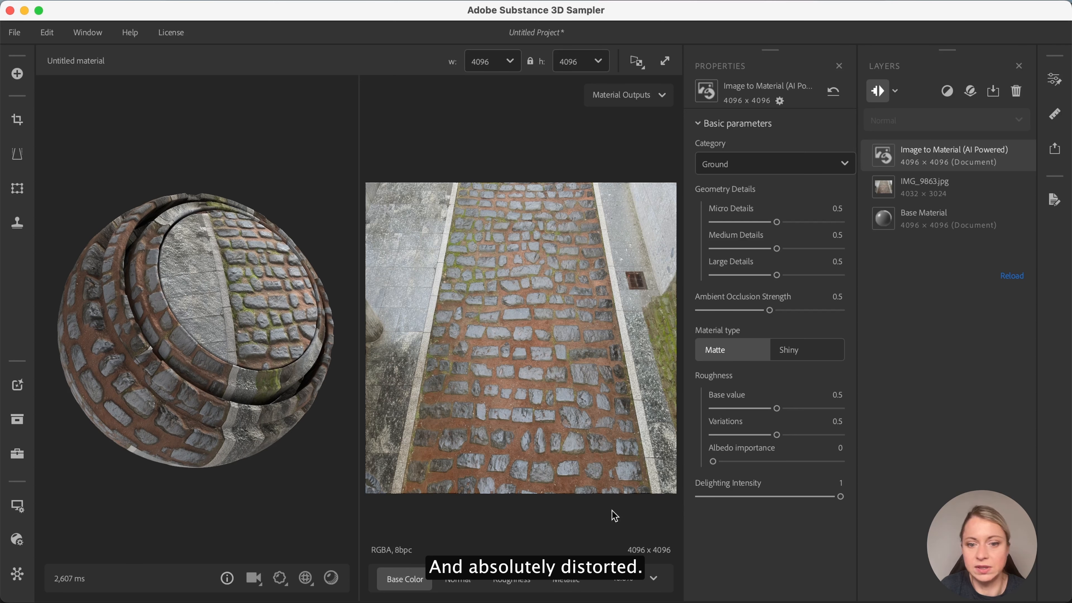
Add a Perspective Crop filter above the Image to Material layer.
left_click(947, 91)
type("perc")
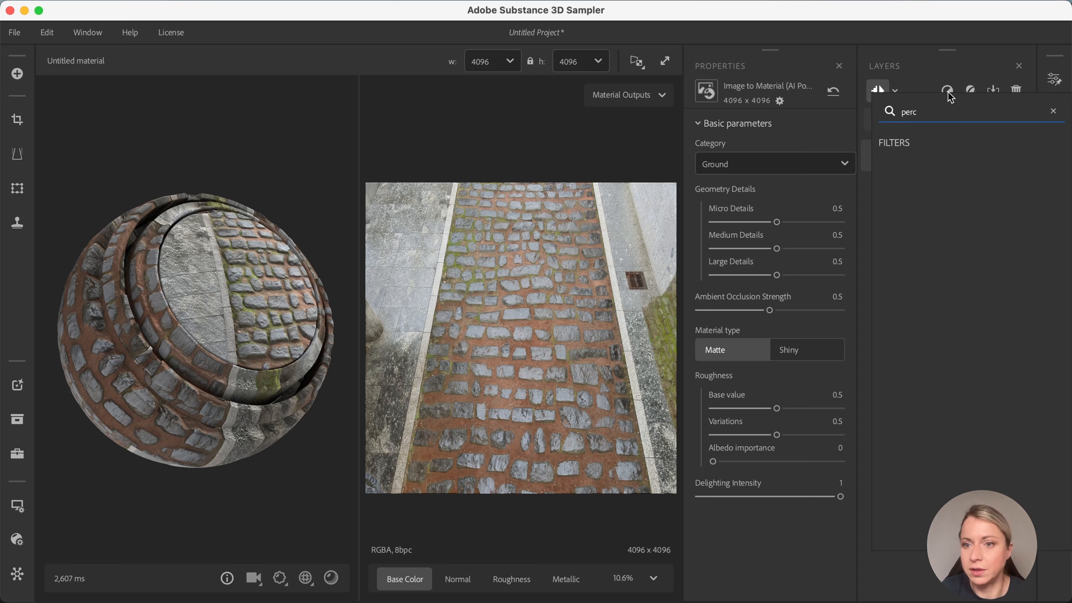
key("BackSpace")
type("s")
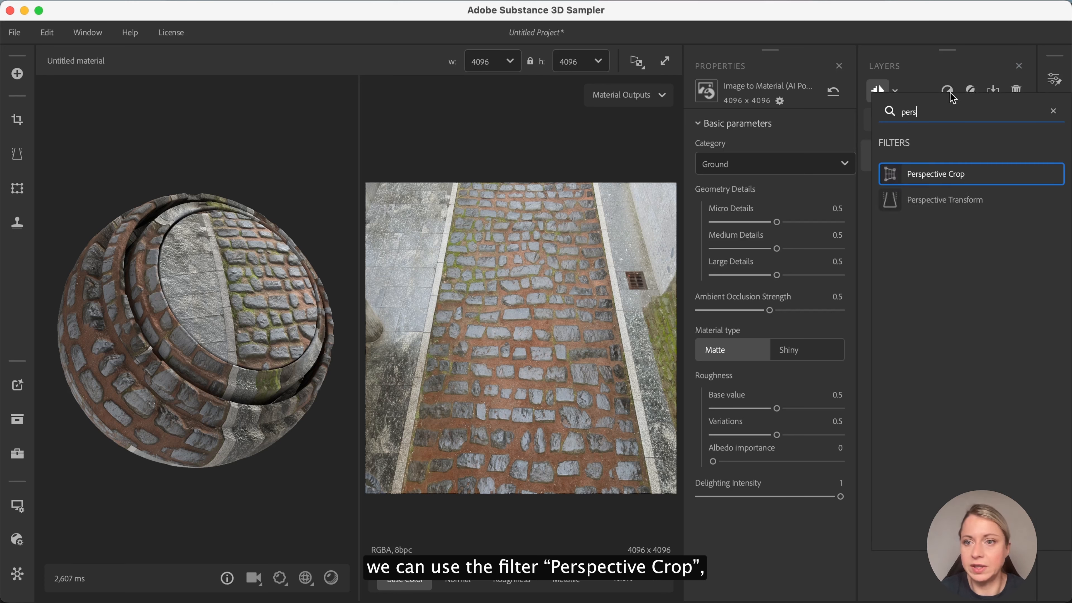
left_click(956, 175)
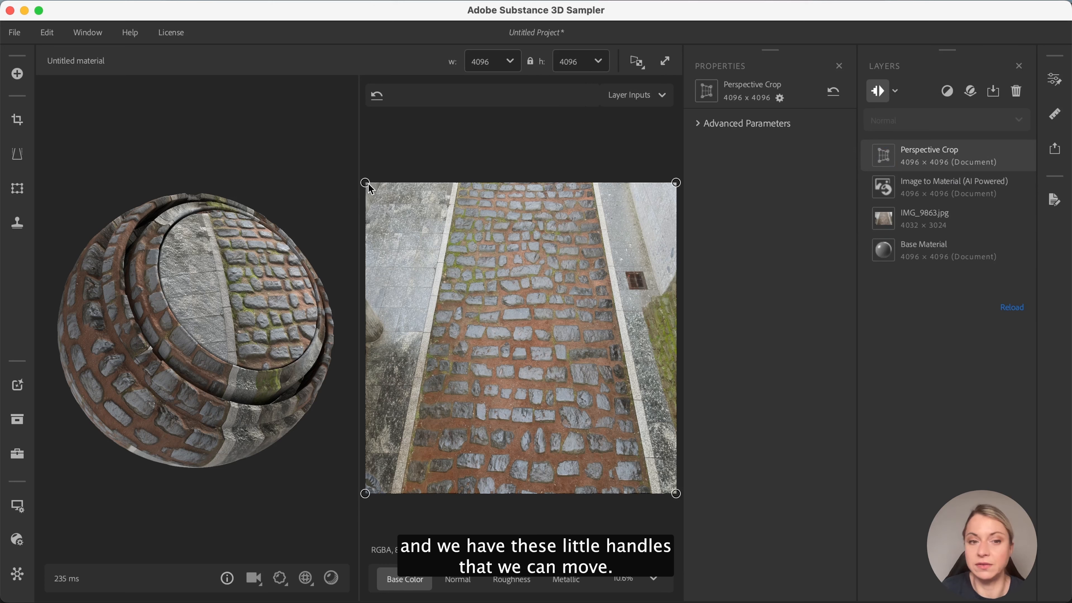
Fit the four perspective crop corners to the cobbled road, leaving out the pale kerb stones and the paving on both sides.
left_click_drag(365, 183, 462, 188)
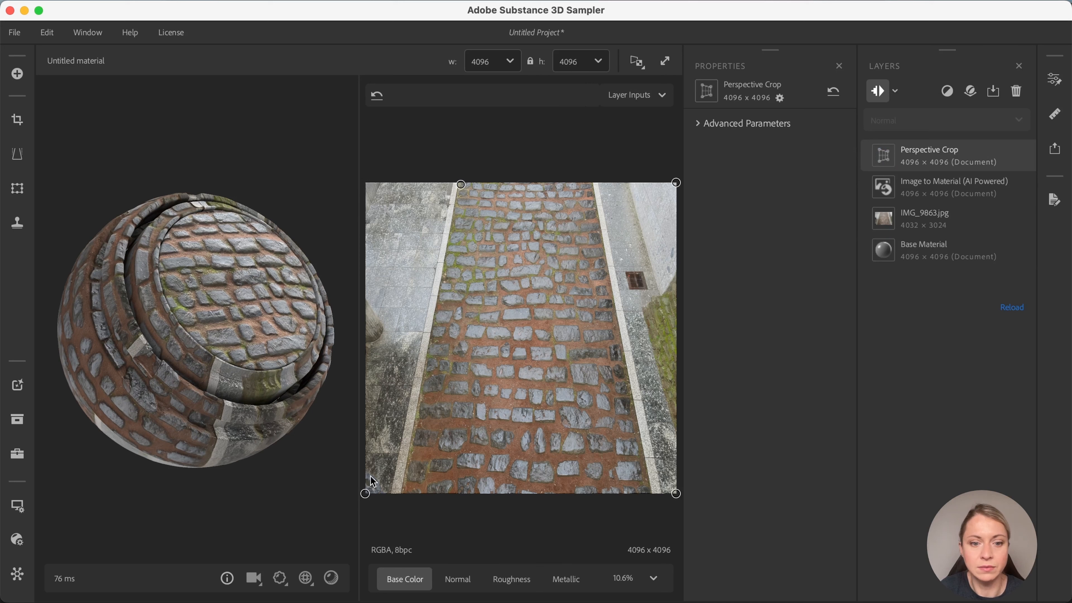
left_click_drag(366, 495, 407, 492)
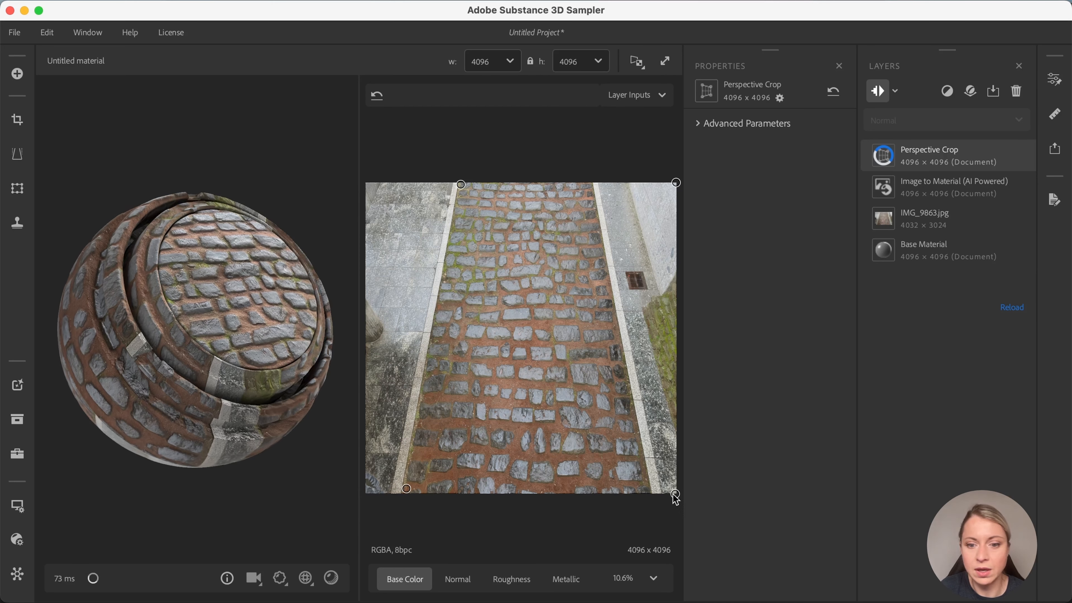
left_click_drag(675, 494, 643, 485)
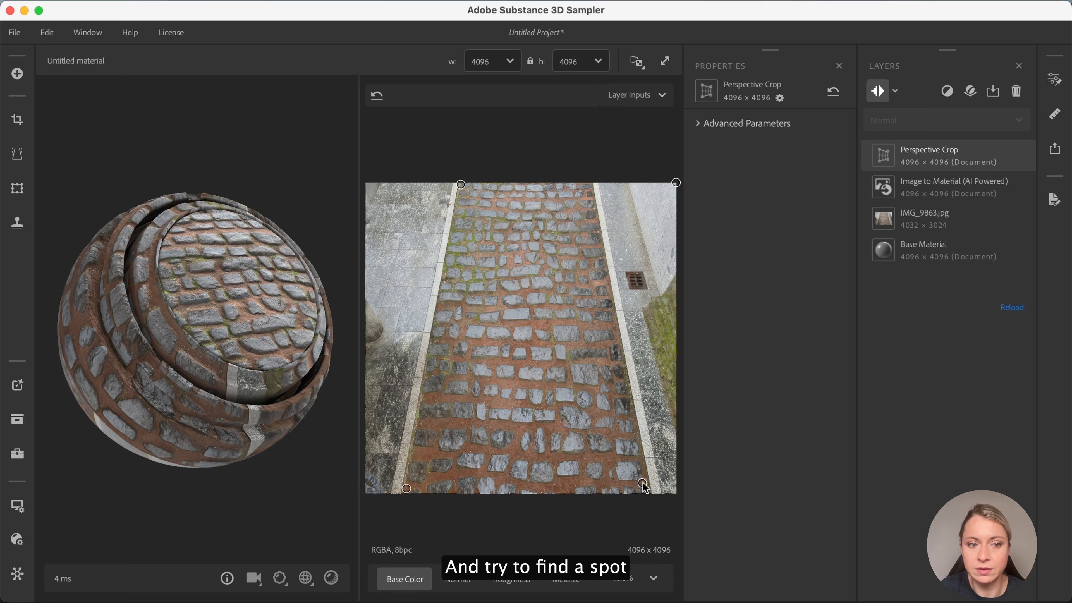
left_click_drag(676, 183, 590, 197)
left_click_drag(456, 187, 461, 191)
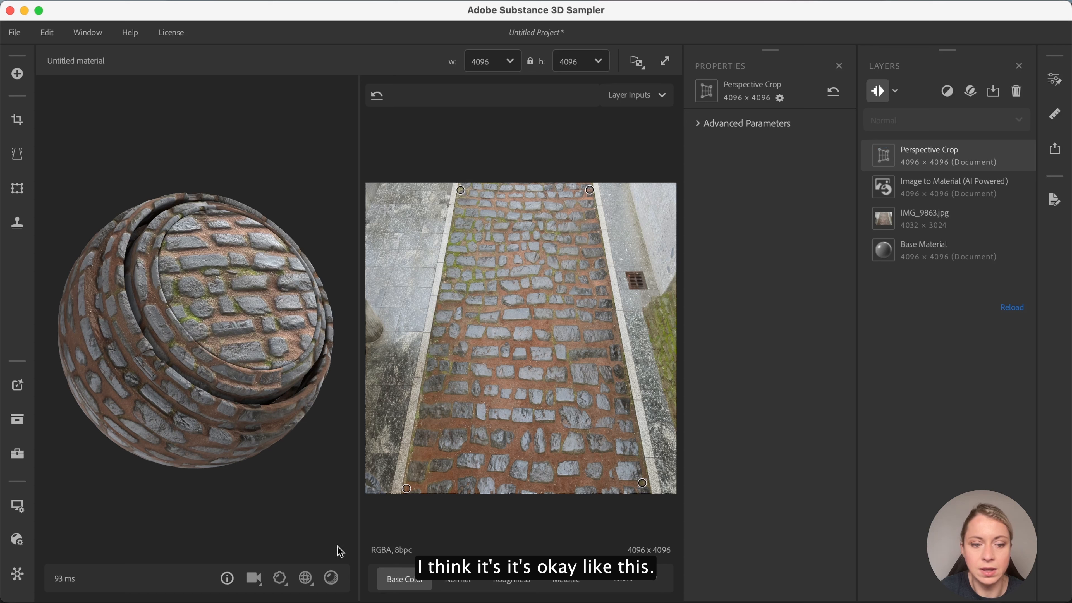
Set the texture tiling of the 3D preview to 4.
left_click(306, 578)
double_click(285, 536)
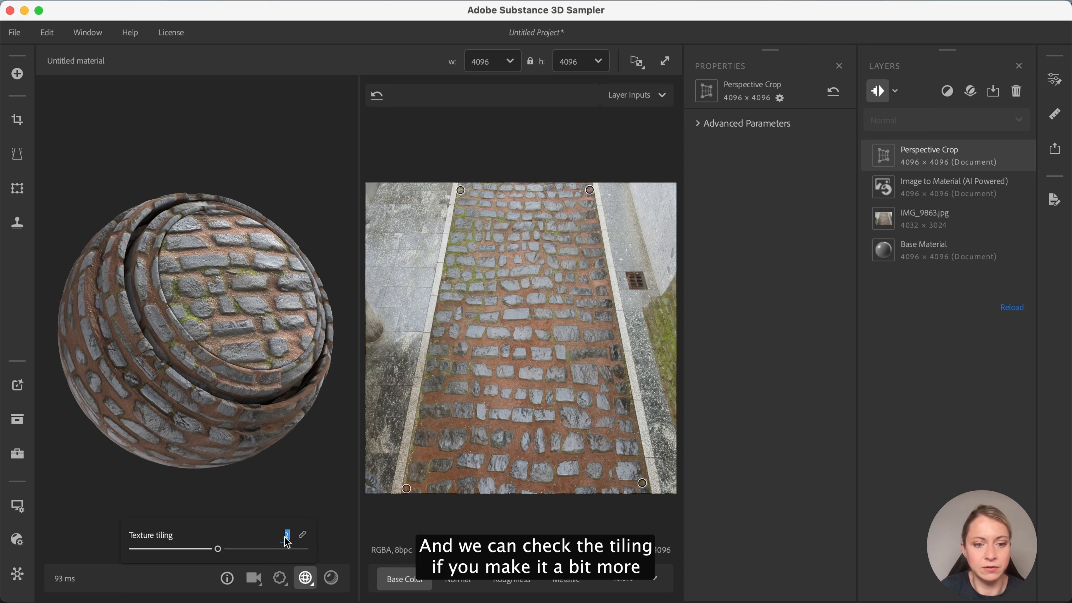
type("4")
key("Return")
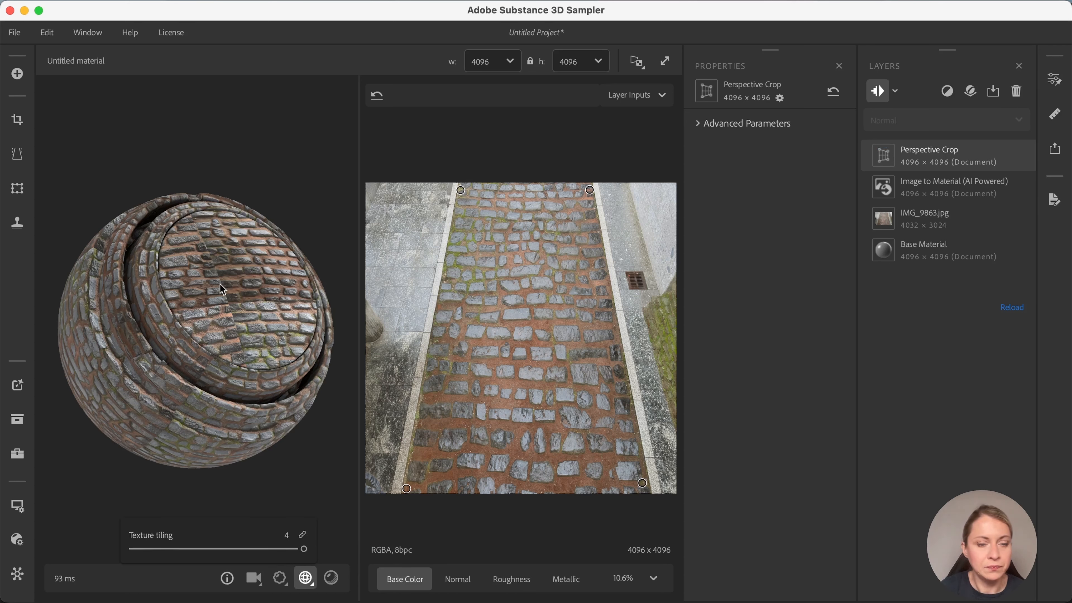
Examine the cobblestone tiling on the preview sphere up close for visible seams.
left_click(216, 266)
mouse_move(216, 266)
left_mouse_down()
mouse_move(192, 280)
mouse_move(219, 287)
mouse_move(225, 278)
left_mouse_up()
scroll(192, 278, "up", 3)
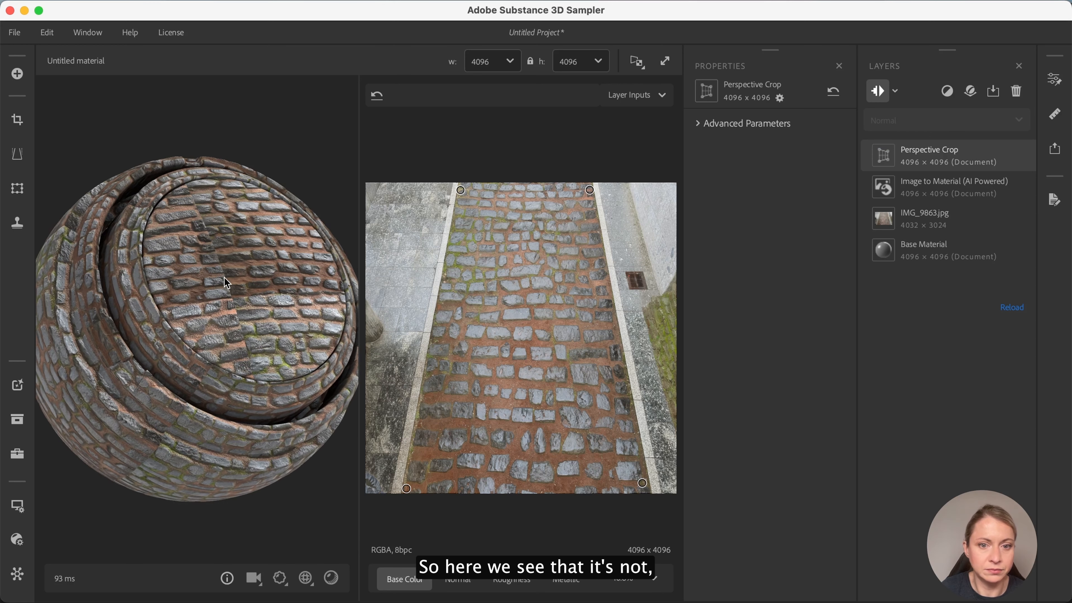
scroll(223, 277, "up", 3)
scroll(224, 277, "up", 4)
scroll(228, 272, "down", 5)
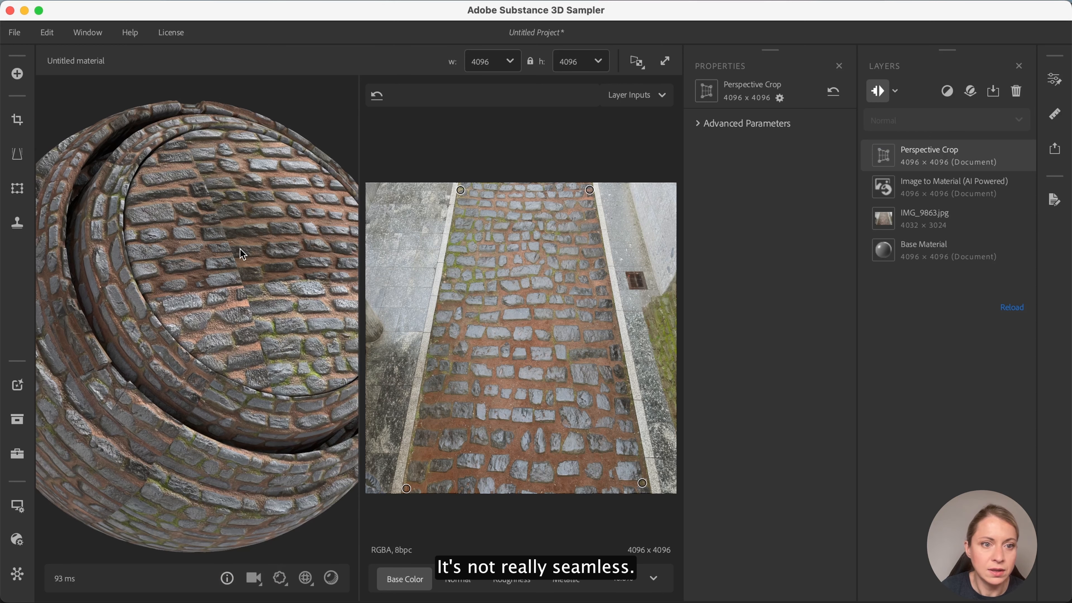
scroll(233, 256, "up", 1)
left_click_drag(233, 256, 220, 292)
Add a Make It Tile filter on top of the Perspective Crop layer.
left_click(954, 186)
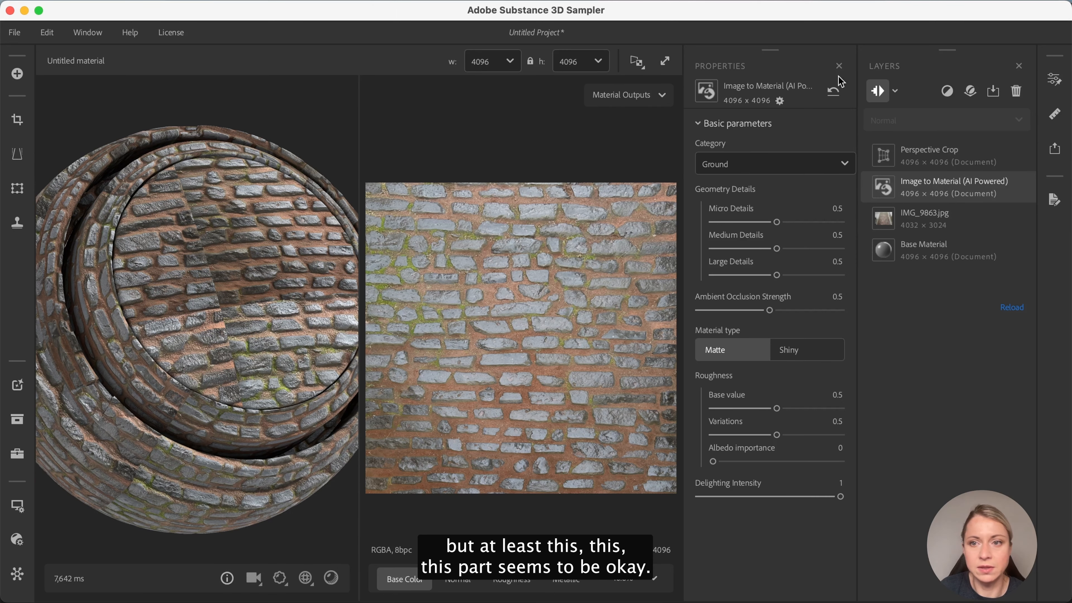
left_click(947, 90)
type("make")
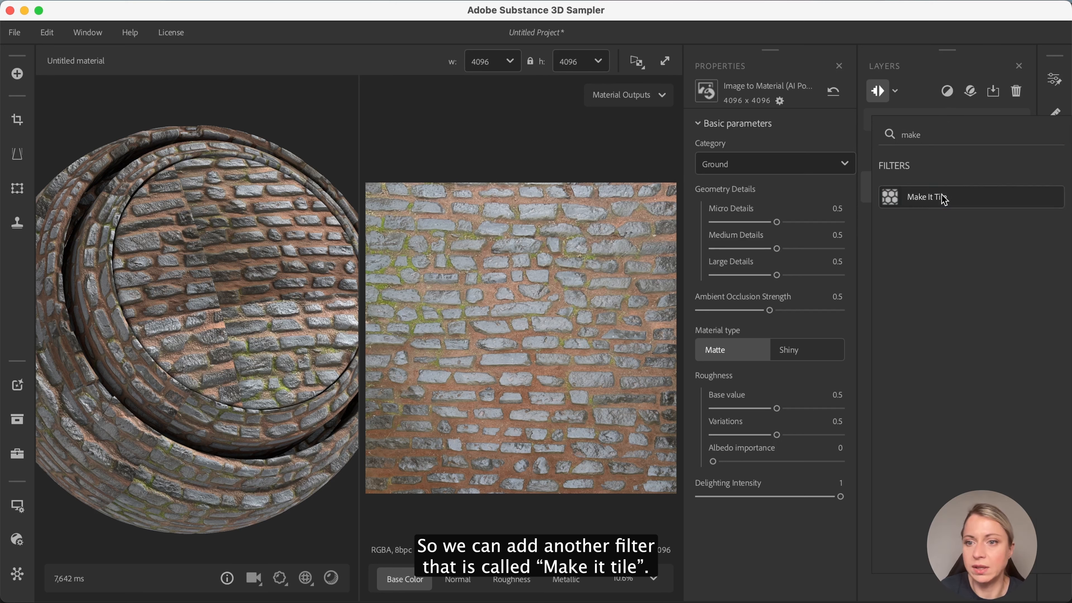
left_click(927, 197)
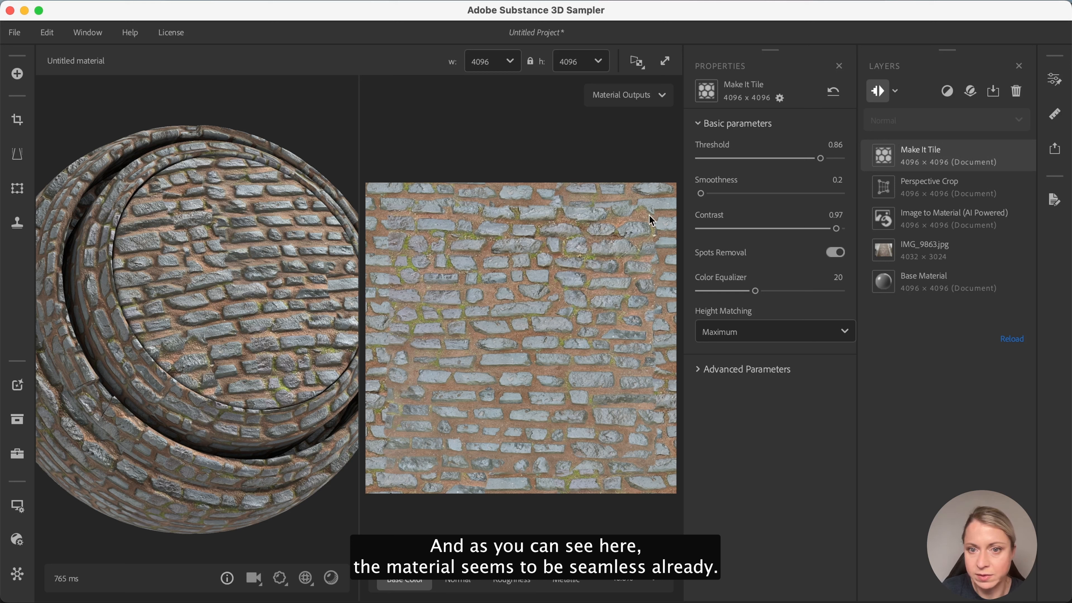
Set the Make It Tile smoothness to 5.63, contrast to 0.76 and color equalizer to 21.06.
left_click(702, 194)
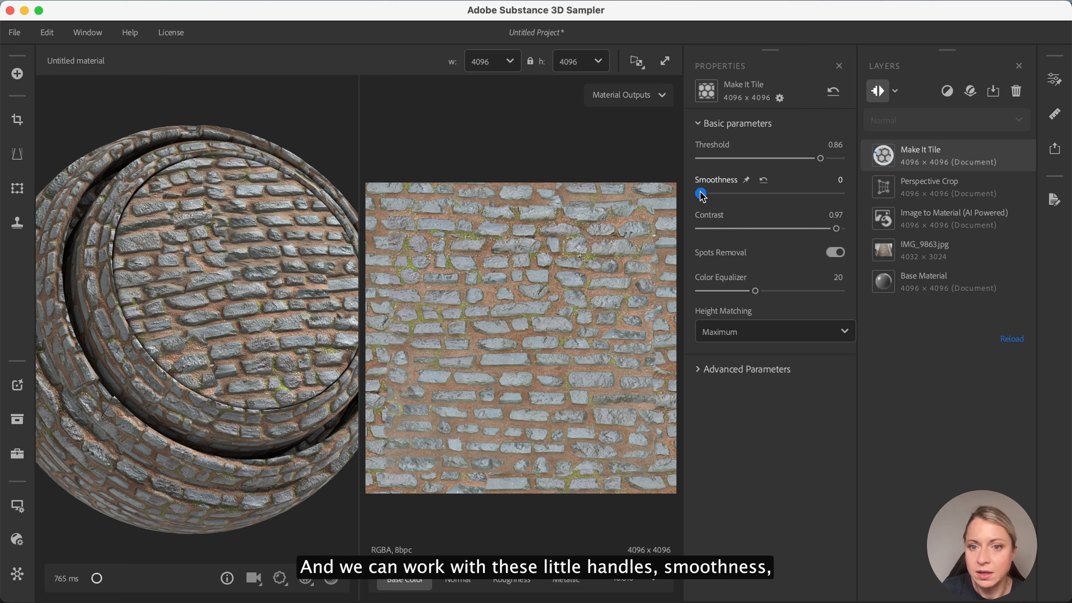
left_click_drag(702, 196, 749, 195)
left_click_drag(836, 230, 806, 234)
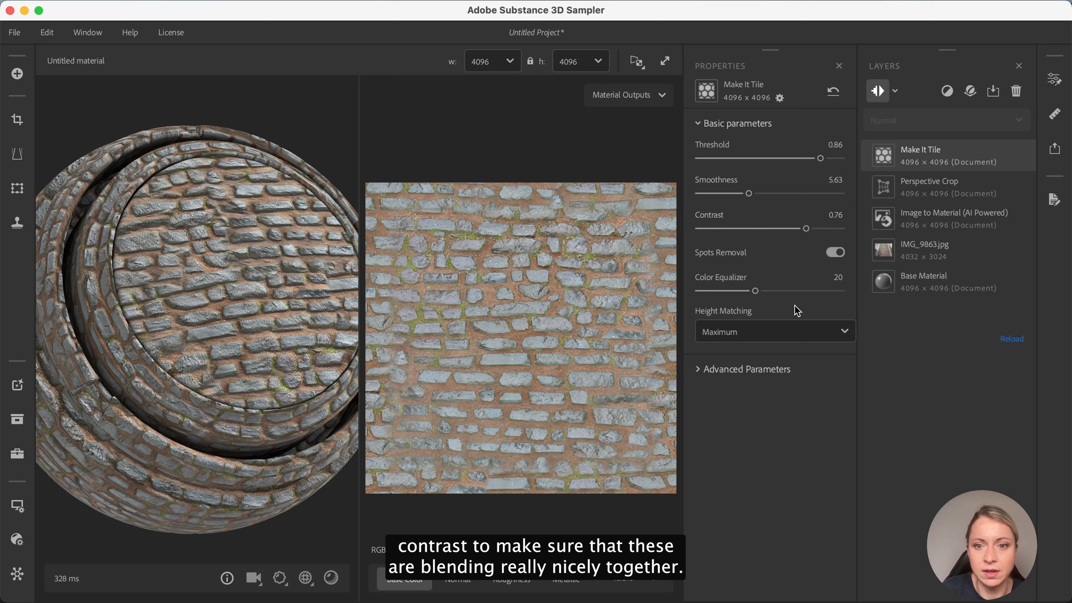
mouse_move(756, 291)
left_mouse_down()
mouse_move(808, 292)
mouse_move(716, 292)
mouse_move(758, 291)
left_mouse_up()
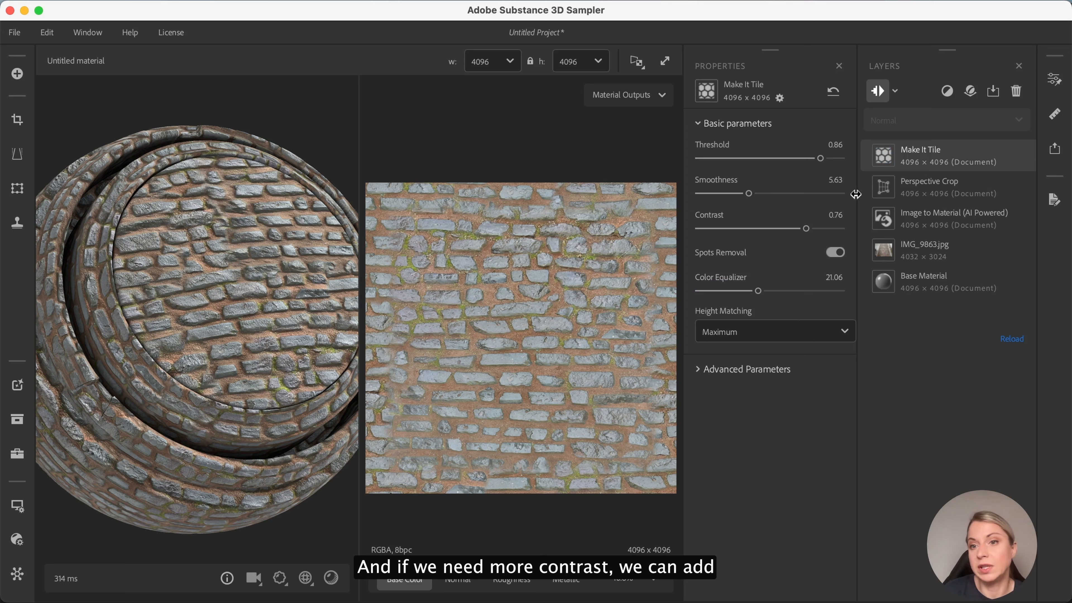
Add a Channel Switch filter above Make It Tile and set its blending mode to Multiply.
left_click(947, 90)
type("ch")
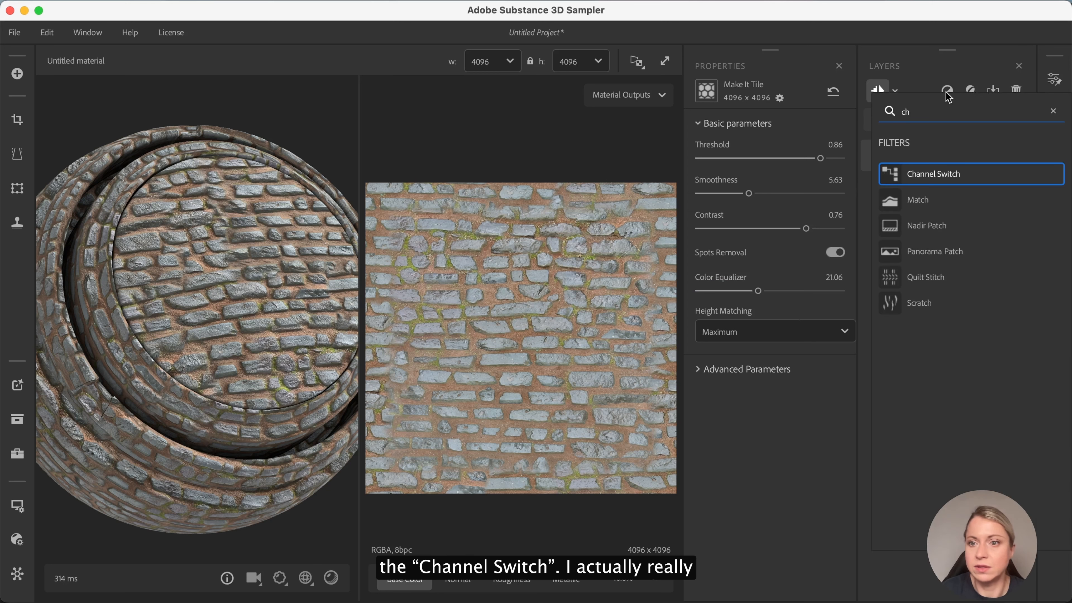
left_click(945, 174)
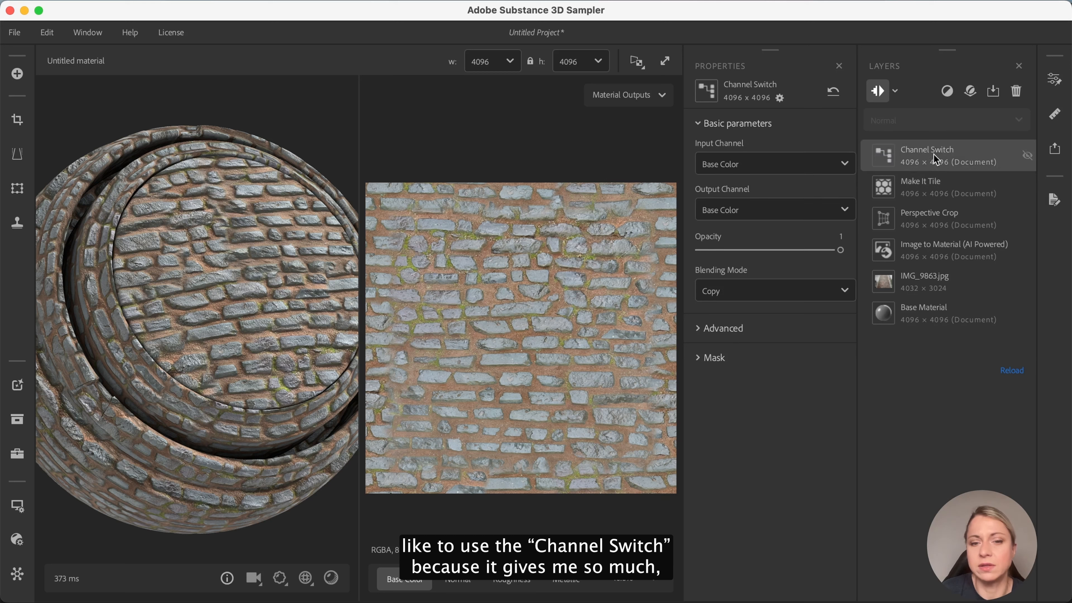
left_click(845, 291)
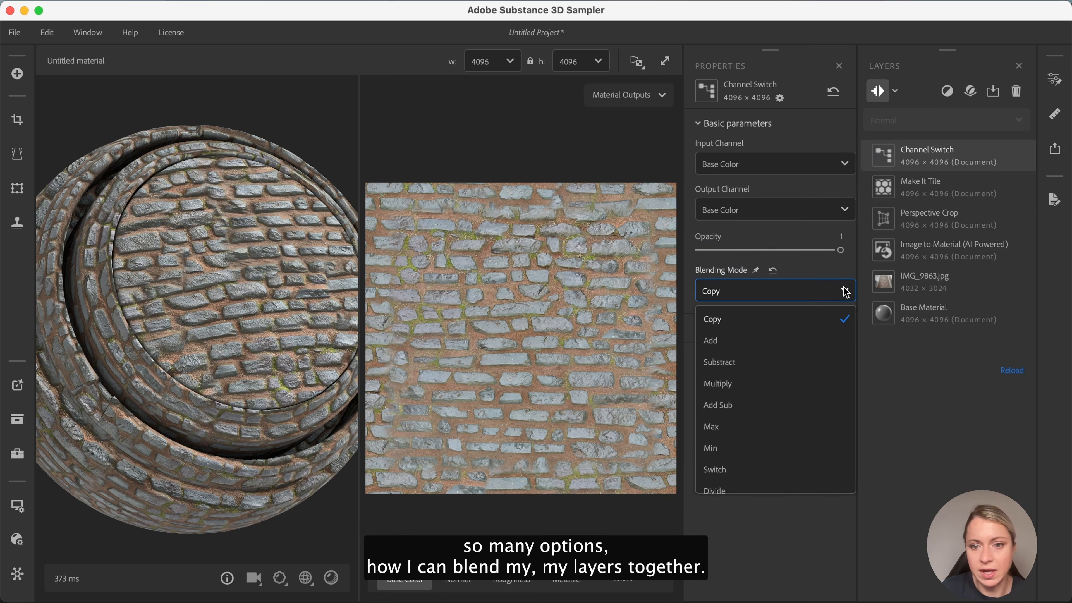
left_click(748, 384)
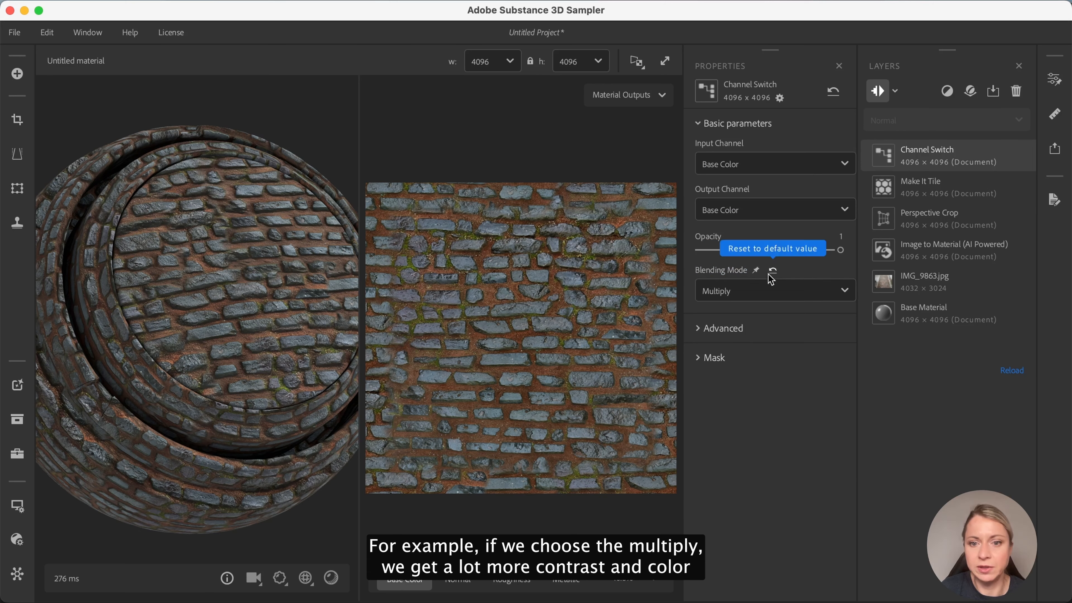
Reduce the Channel Switch opacity to 0.39 and check the stones' contrast on the preview sphere.
left_click_drag(815, 248, 760, 263)
scroll(232, 302, "up", 3)
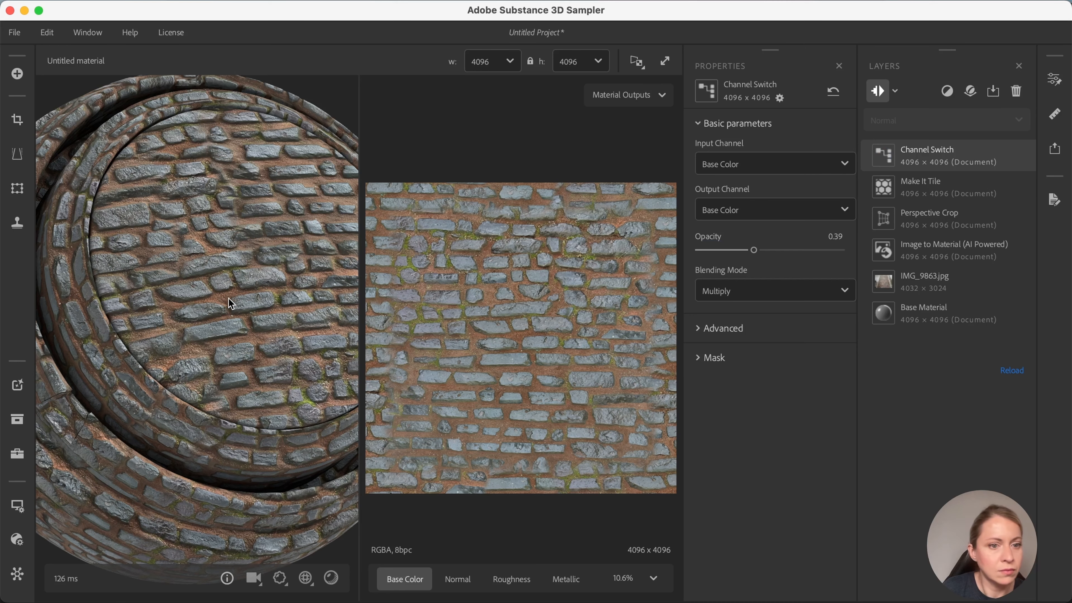
left_click_drag(230, 277, 210, 257)
left_click_drag(264, 280, 230, 303)
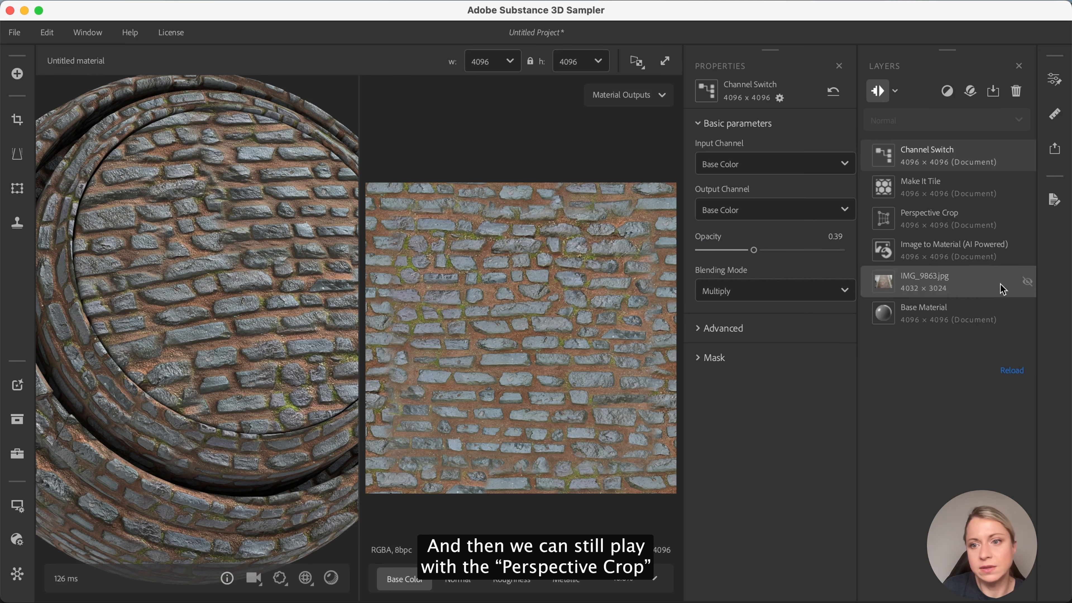
Shift the two upper Perspective Crop corners slightly down the road and check the material on the sphere under rotated lighting.
left_click(969, 224)
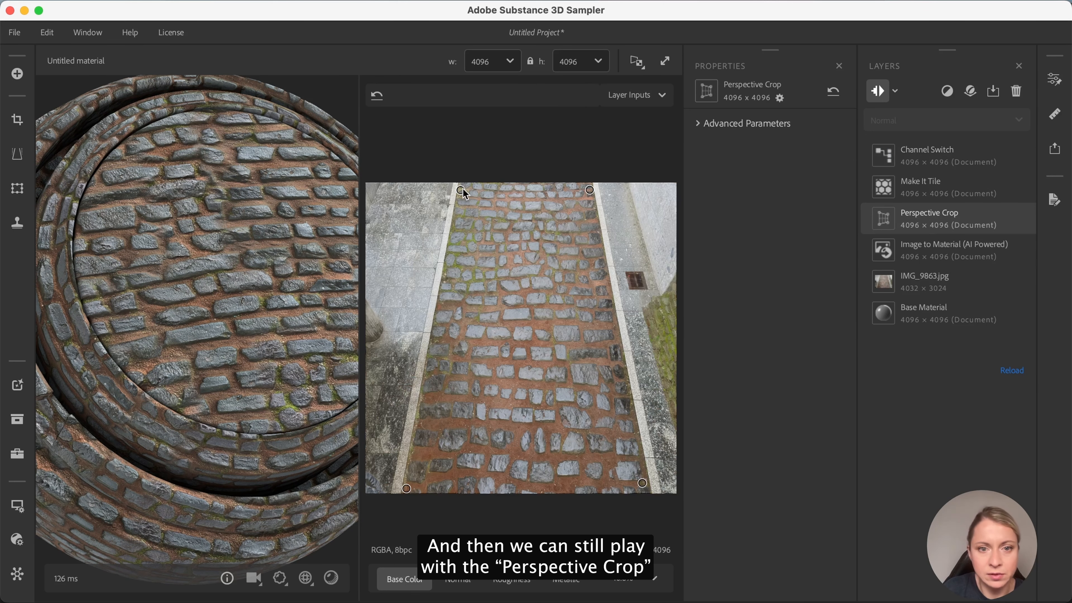
left_click_drag(463, 191, 460, 198)
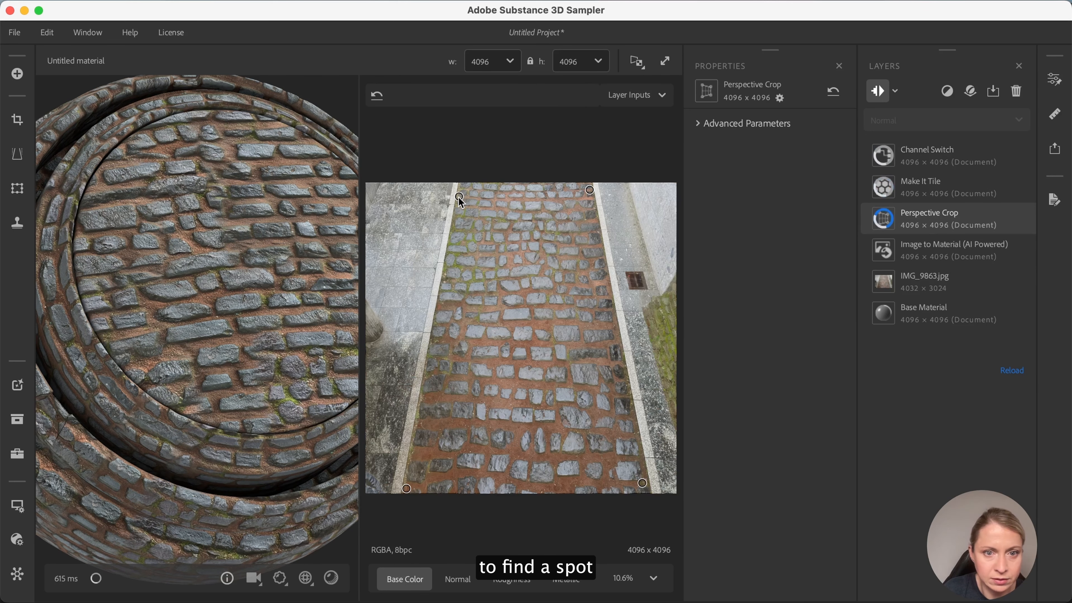
left_click_drag(590, 191, 590, 210)
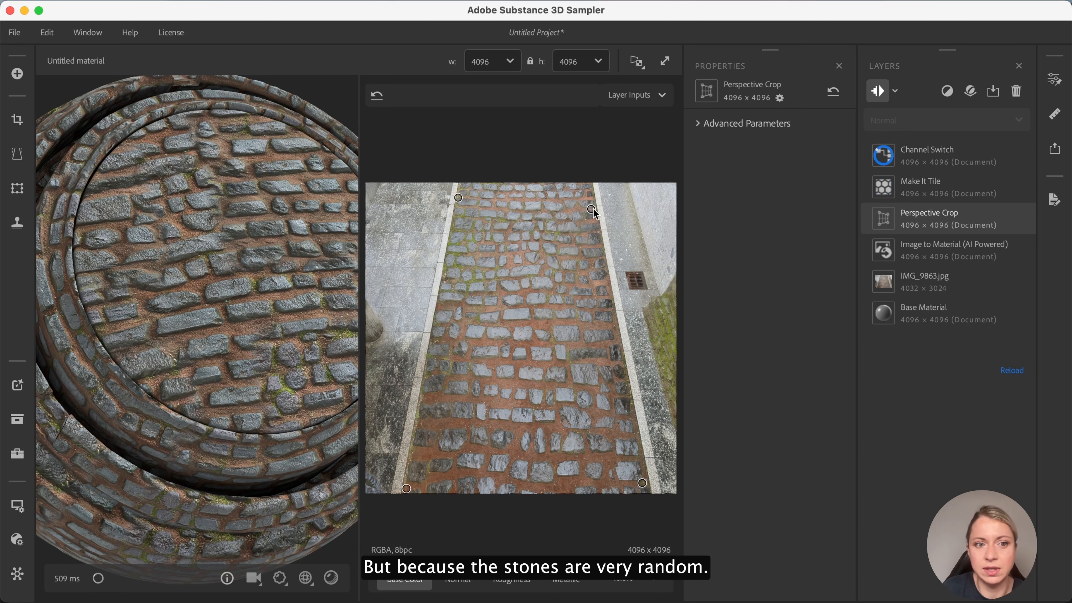
scroll(198, 272, "down", 5)
left_click_drag(197, 349, 187, 408)
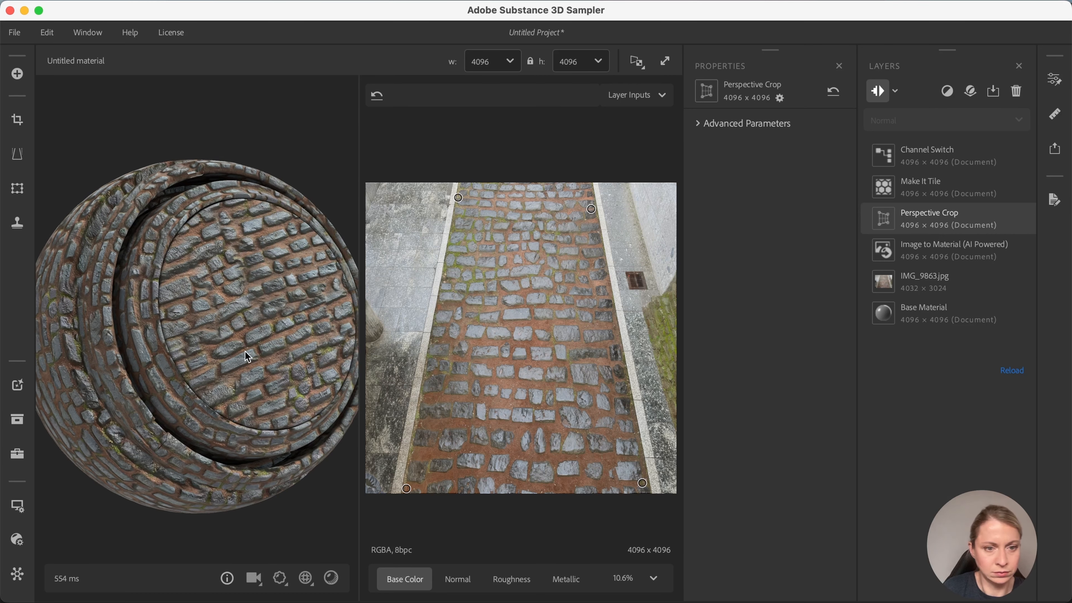
right_click_drag(246, 352, 233, 387, "shift")
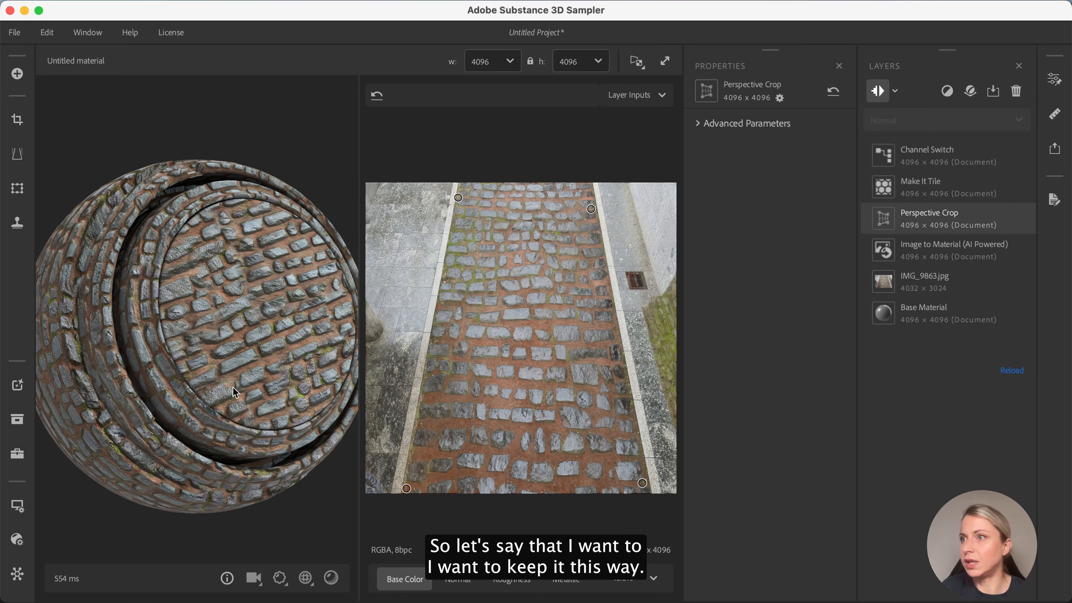
Fine-tune the Perspective Crop by moving its upper-right corner slightly outward and its upper-left corner slightly inward on the road photo.
left_click(637, 62)
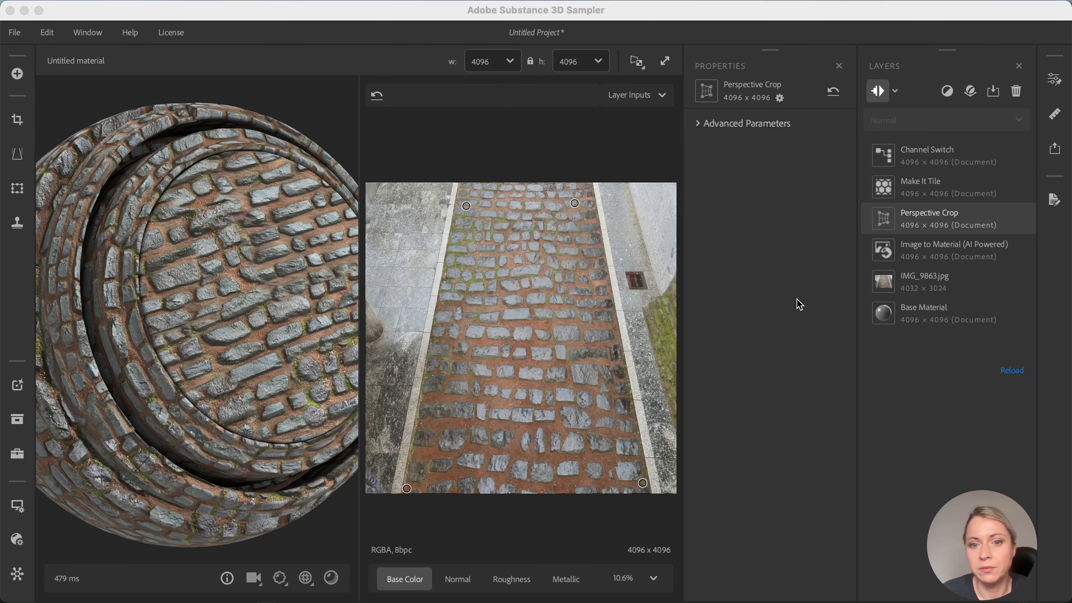
left_click_drag(575, 204, 582, 201)
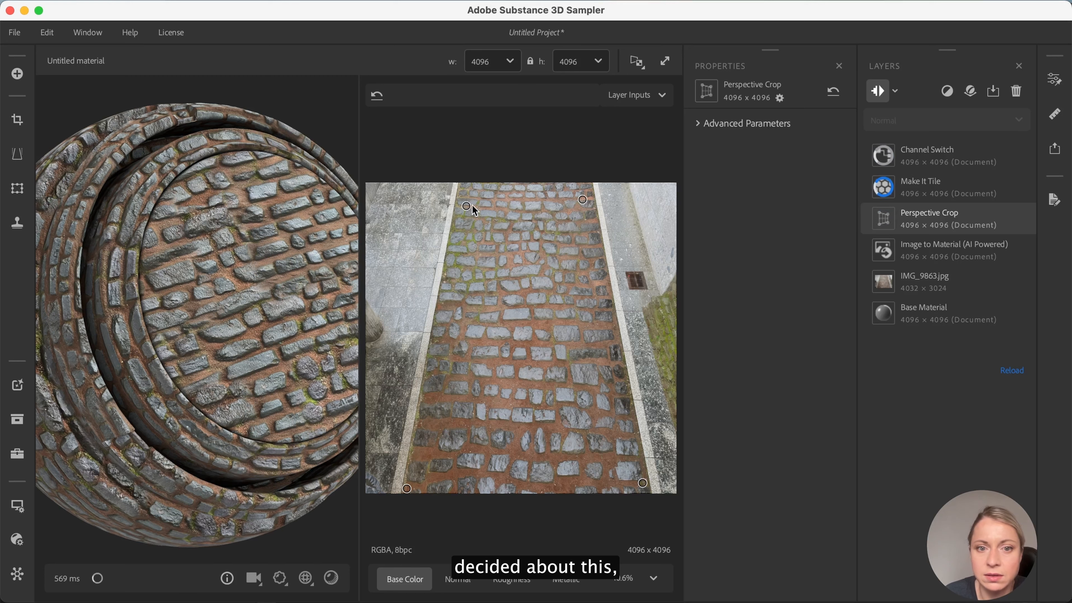
left_click_drag(465, 206, 469, 207)
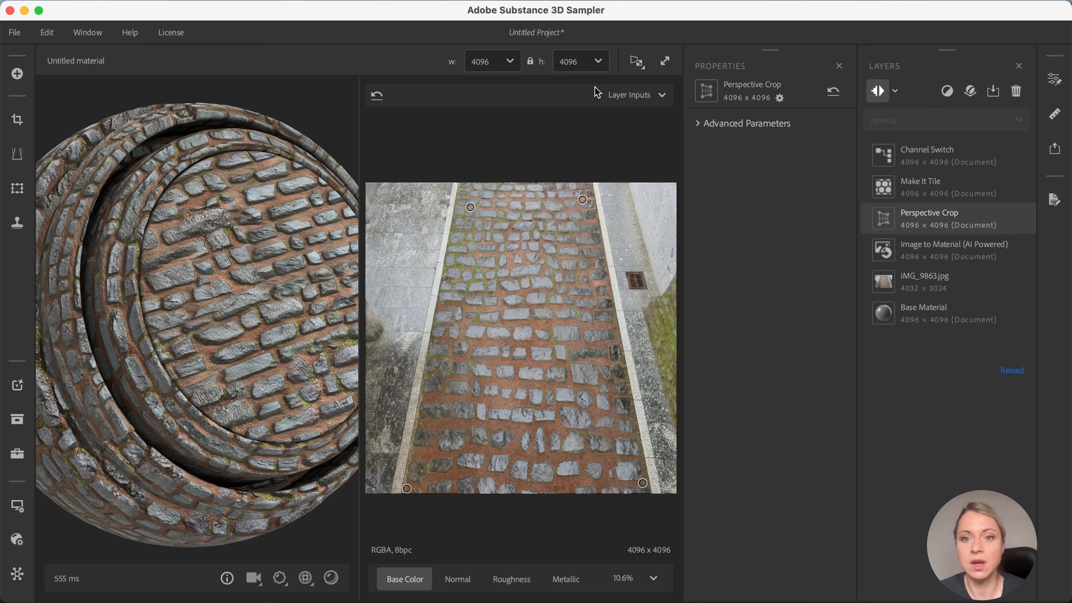
Switch the 2D view through Layer Outputs to Material Outputs and move the upper-right Perspective Crop corner slightly down and inward.
left_click(662, 96)
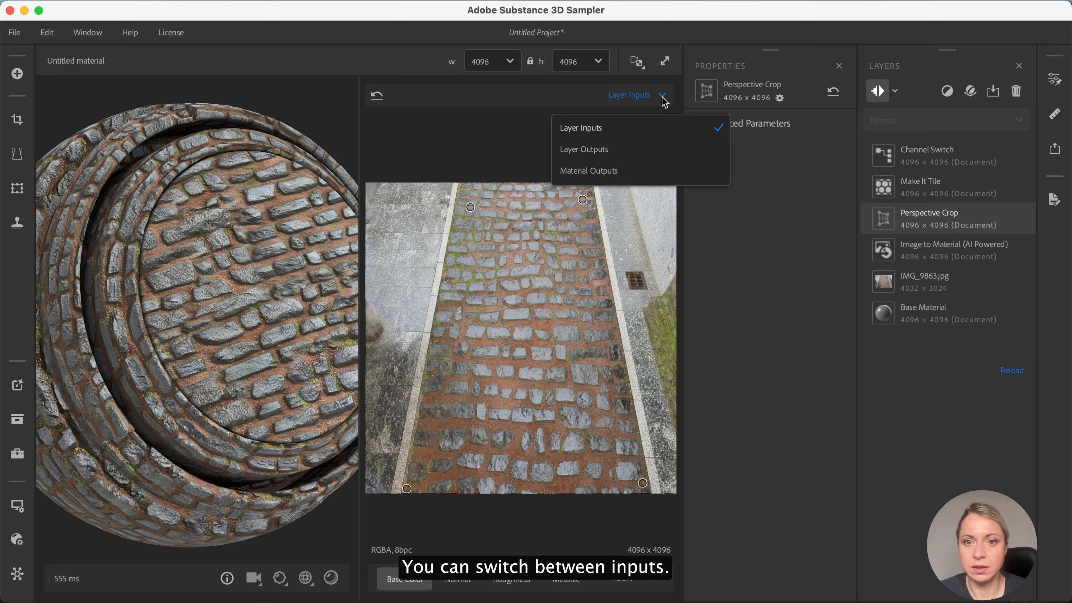
left_click(599, 151)
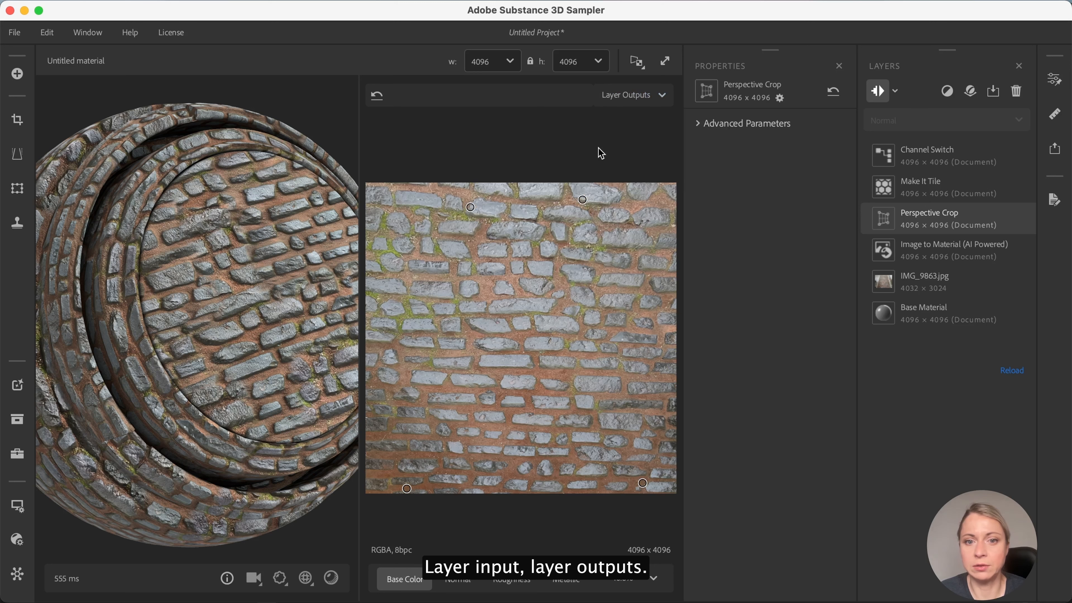
left_click(662, 96)
left_click(605, 171)
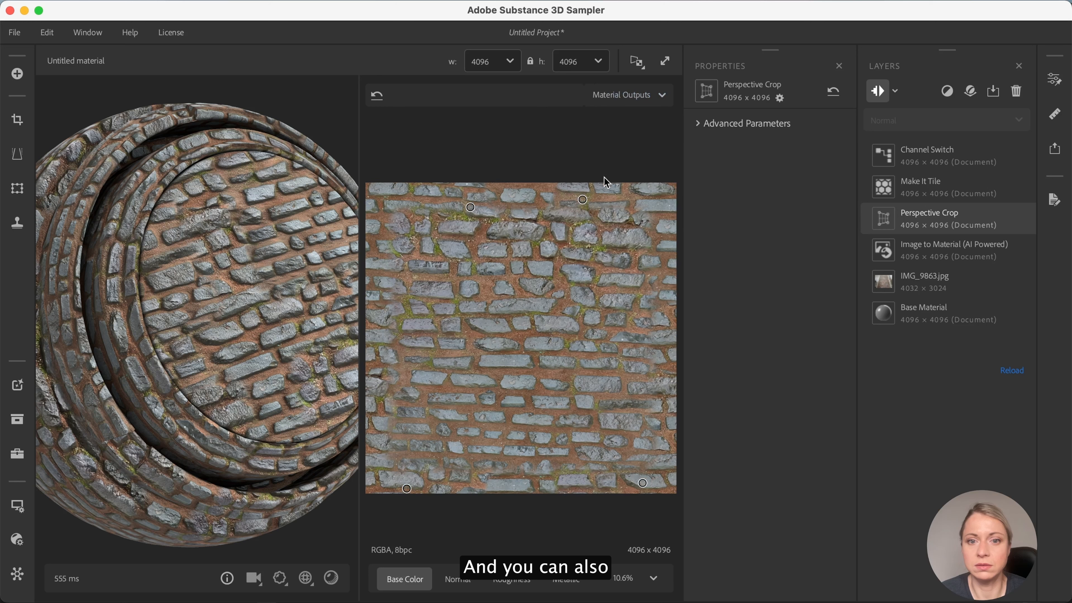
mouse_move(580, 203)
left_mouse_down()
mouse_move(573, 193)
mouse_move(576, 215)
left_mouse_up()
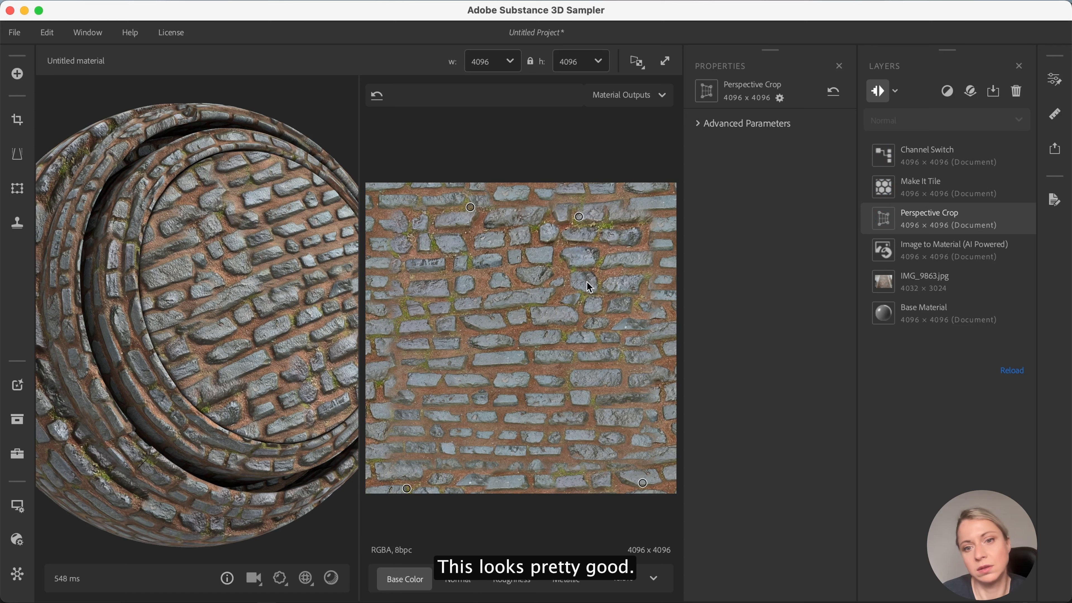
left_click_drag(578, 219, 572, 224)
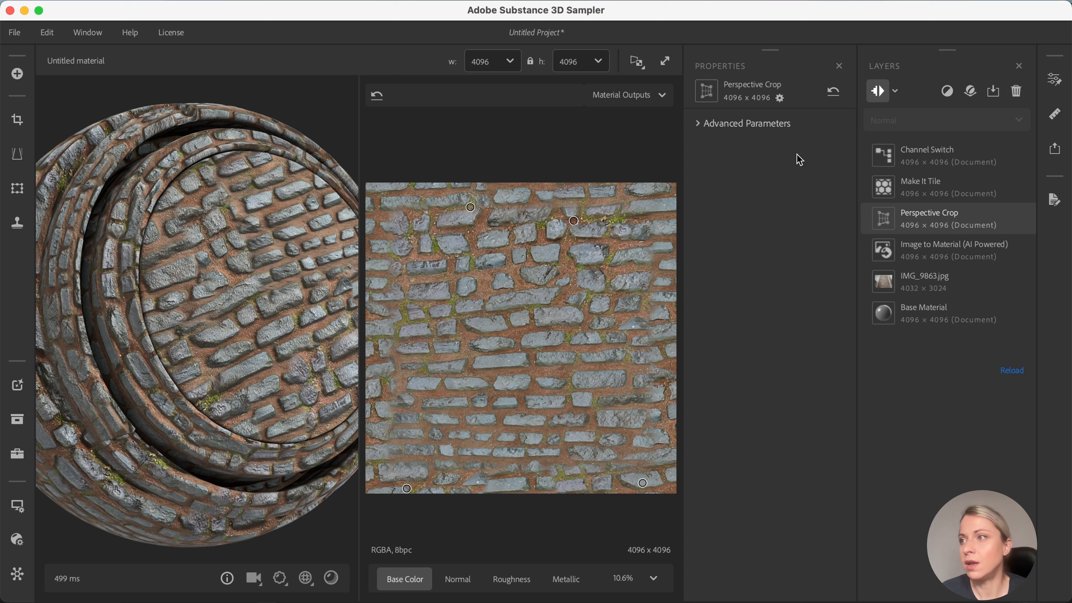
Add a Dirt filter above Channel Switch and set its dirt color to dark brown #352212.
left_click(945, 95)
type("dirt")
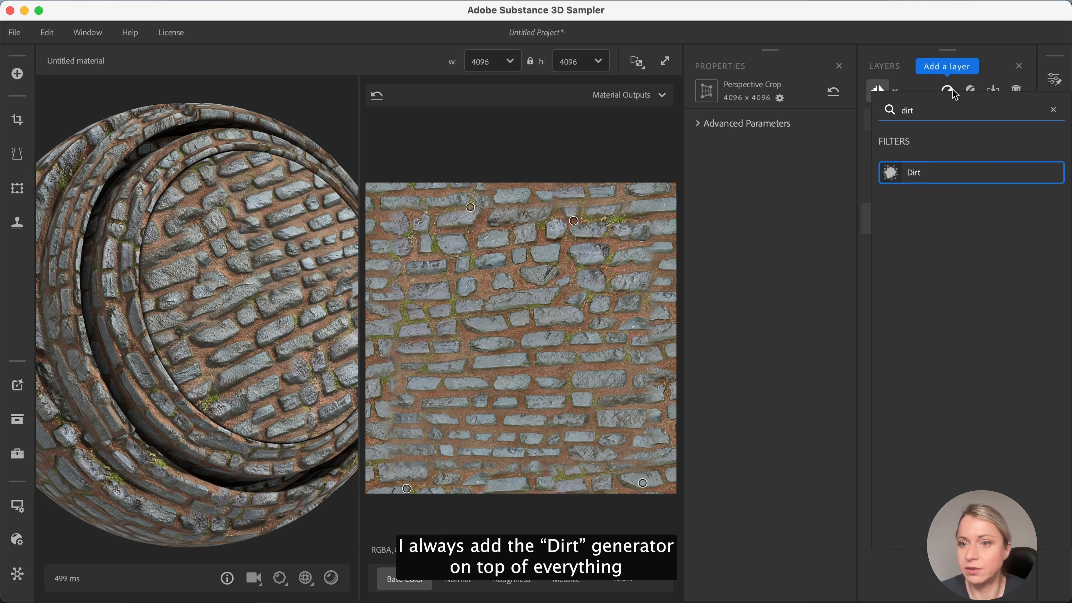
left_click(945, 172)
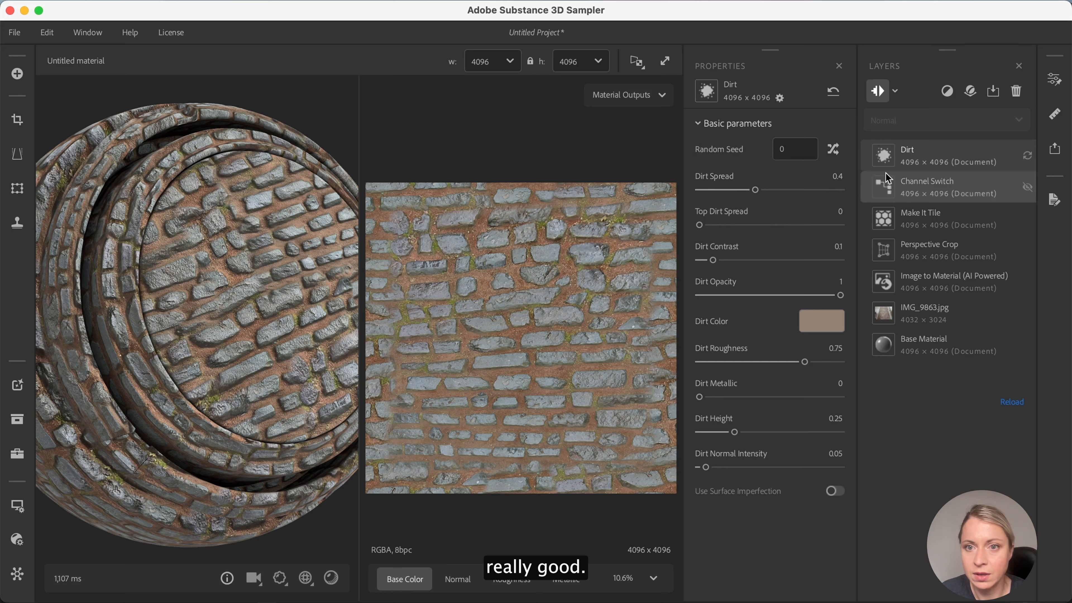
left_click(821, 321)
left_click_drag(496, 241, 548, 252)
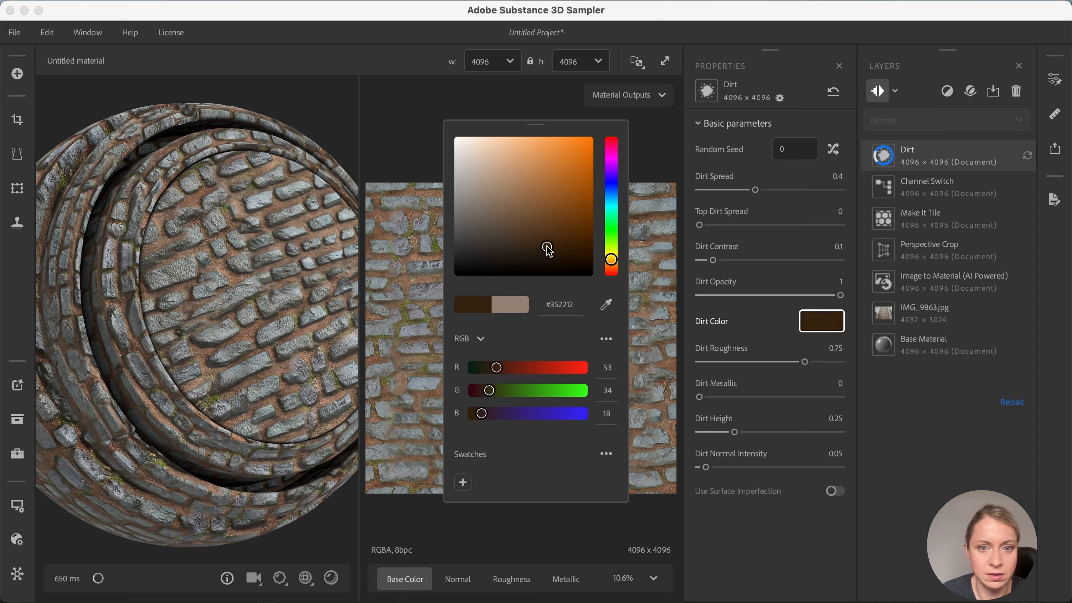
left_click(955, 150)
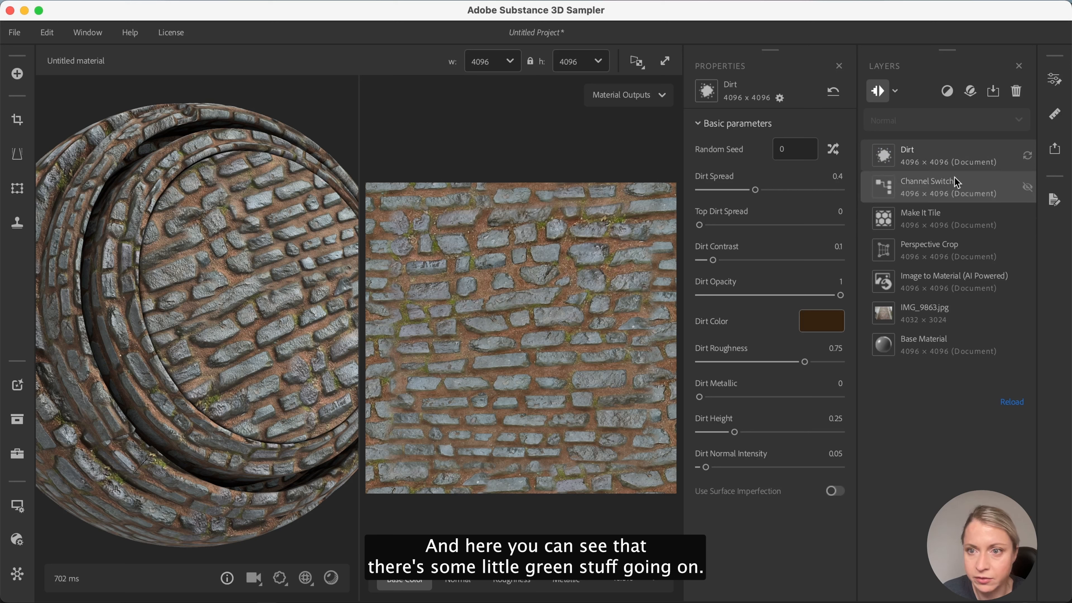
Try a Moss filter above Dirt with a moss spread of 0.17, and delete the Moss layer.
left_click(947, 91)
type("moss")
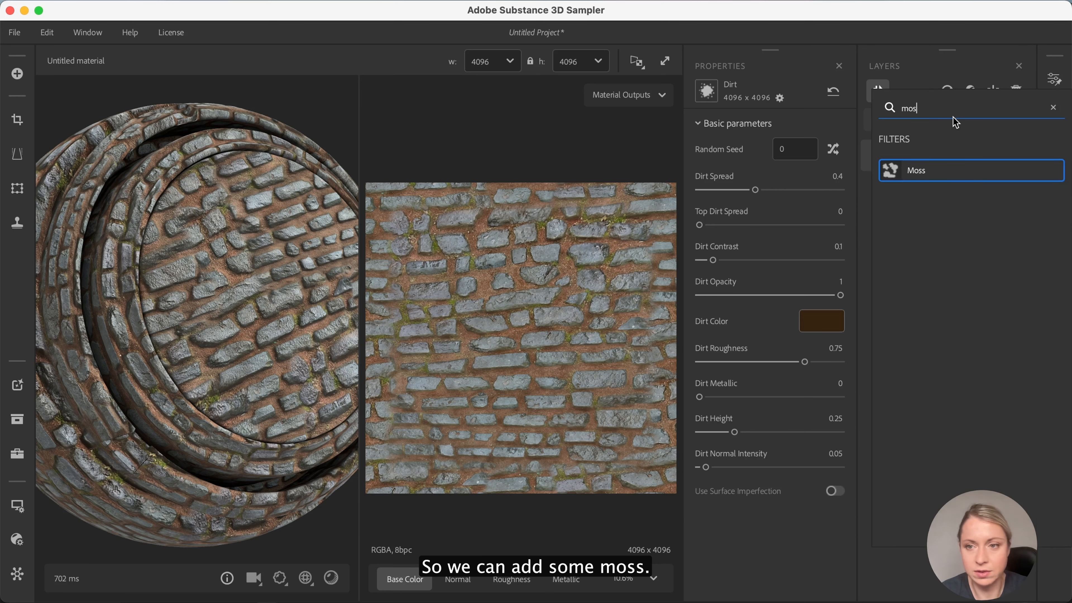
left_click(946, 171)
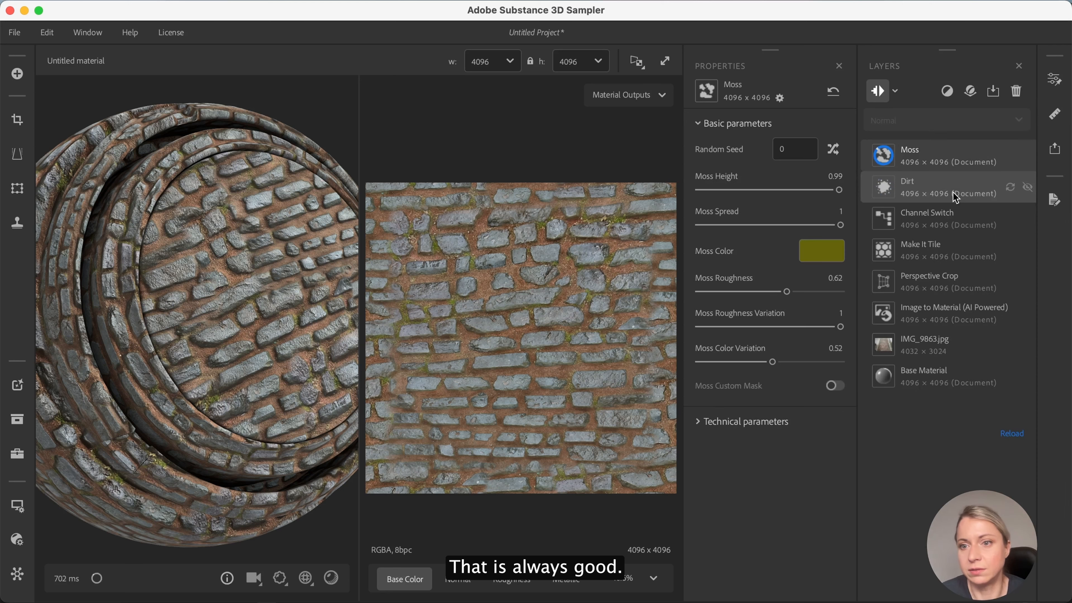
left_click_drag(841, 225, 723, 225)
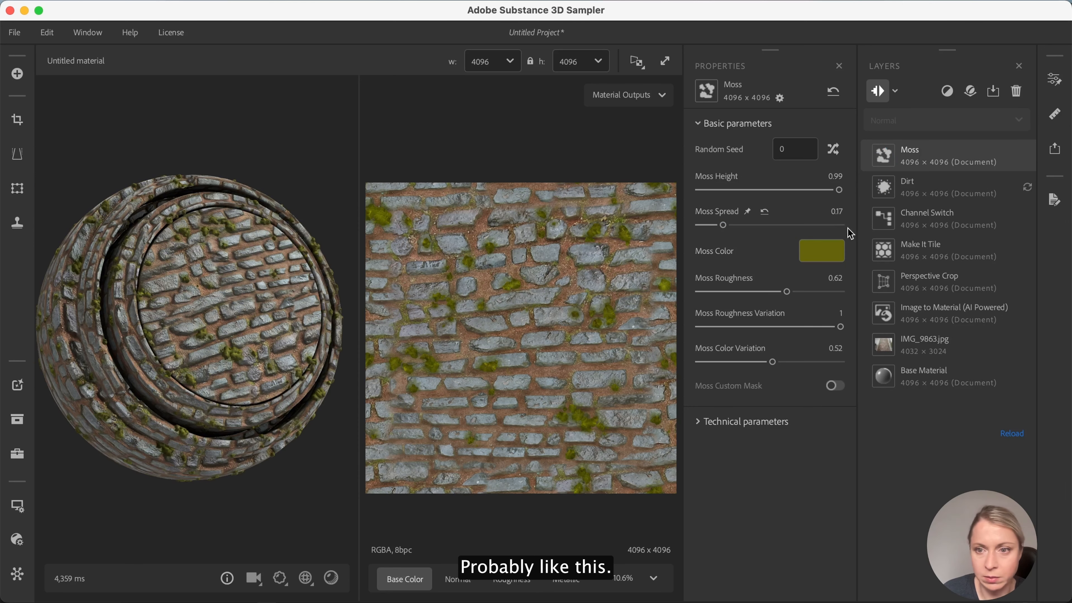
scroll(203, 309, "up", 3)
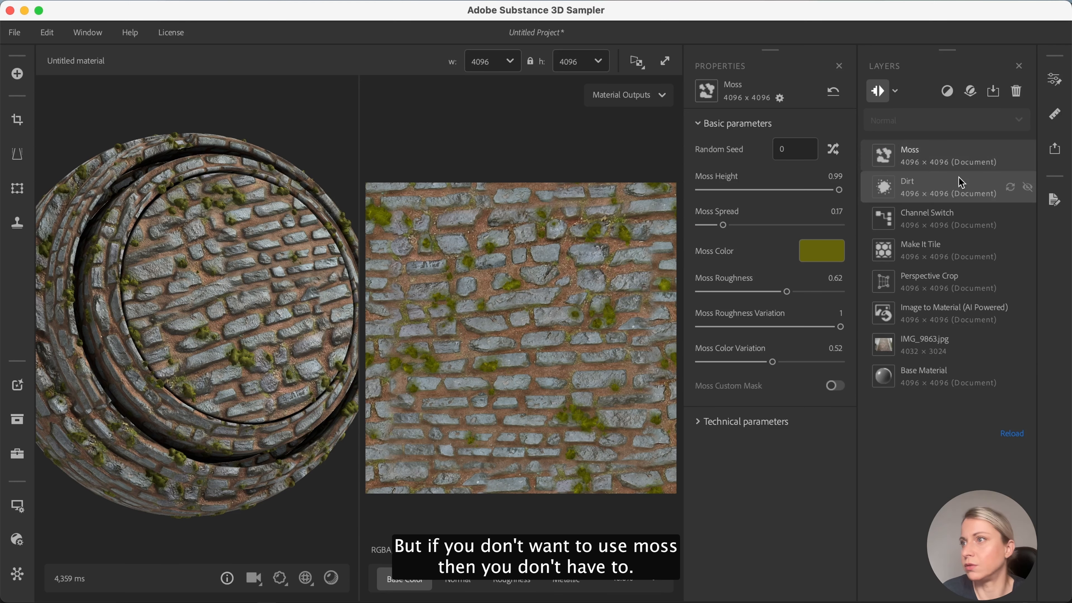
left_click(1016, 91)
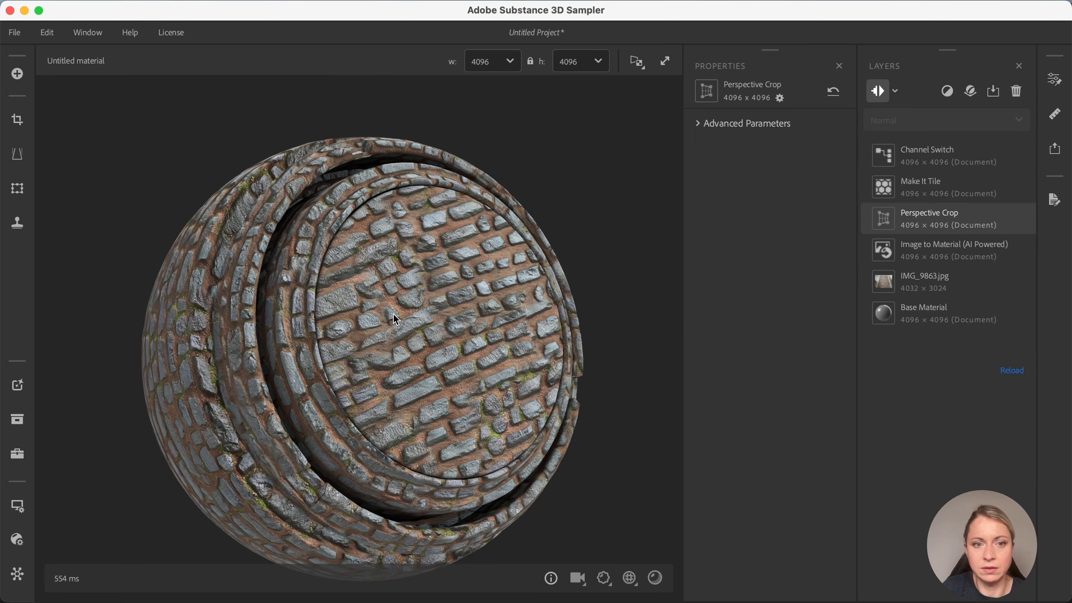
Review the cobblestone material's export settings, including the channels and available file formats, and leave without exporting.
left_click_drag(396, 307, 469, 354)
middle_click_drag(469, 354, 459, 364)
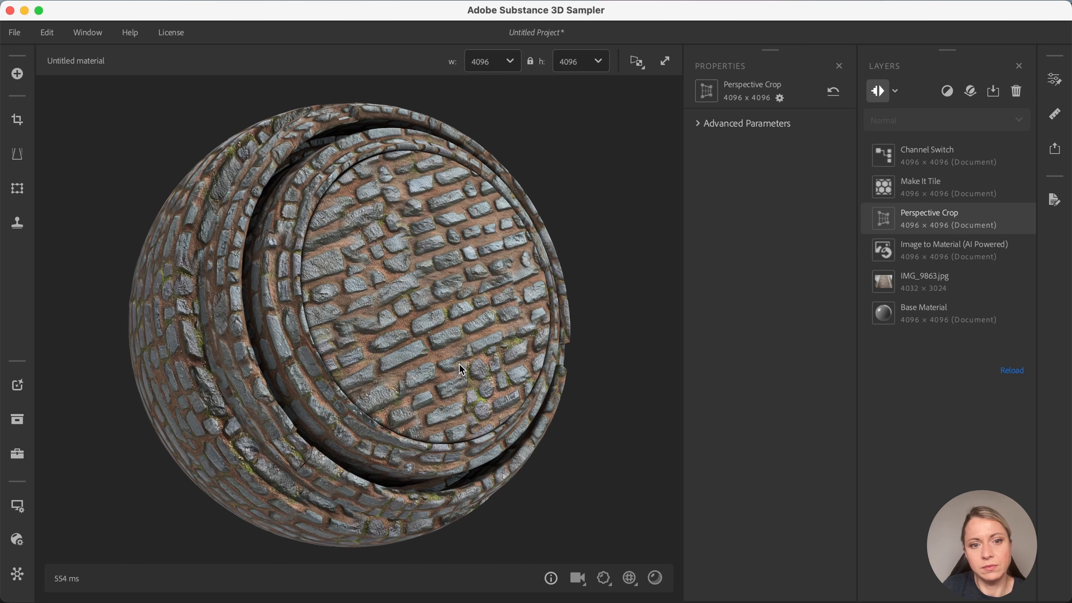
left_click(1054, 152)
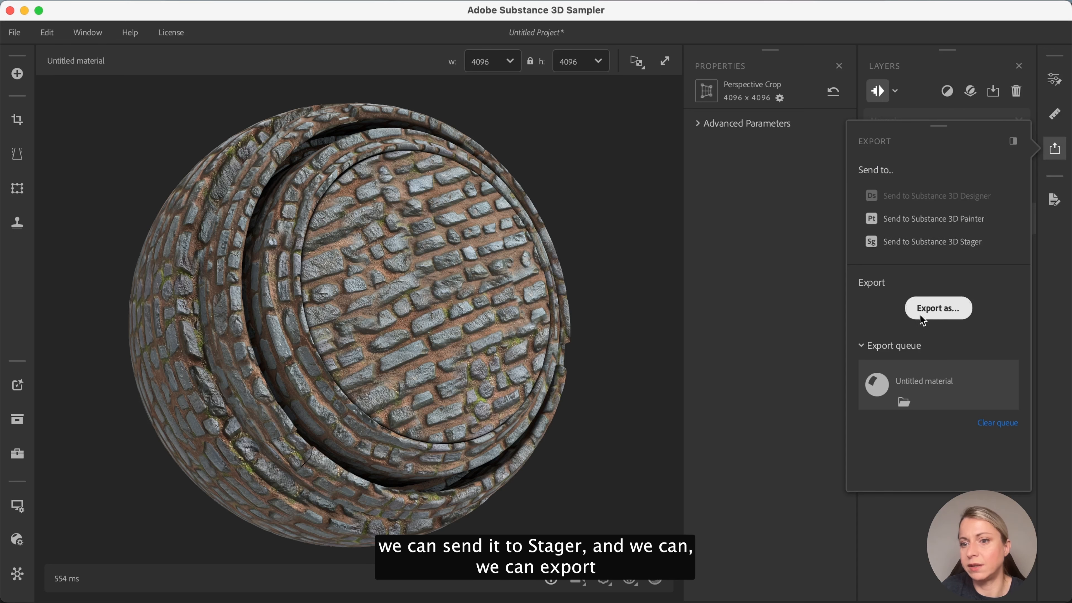
left_click(938, 310)
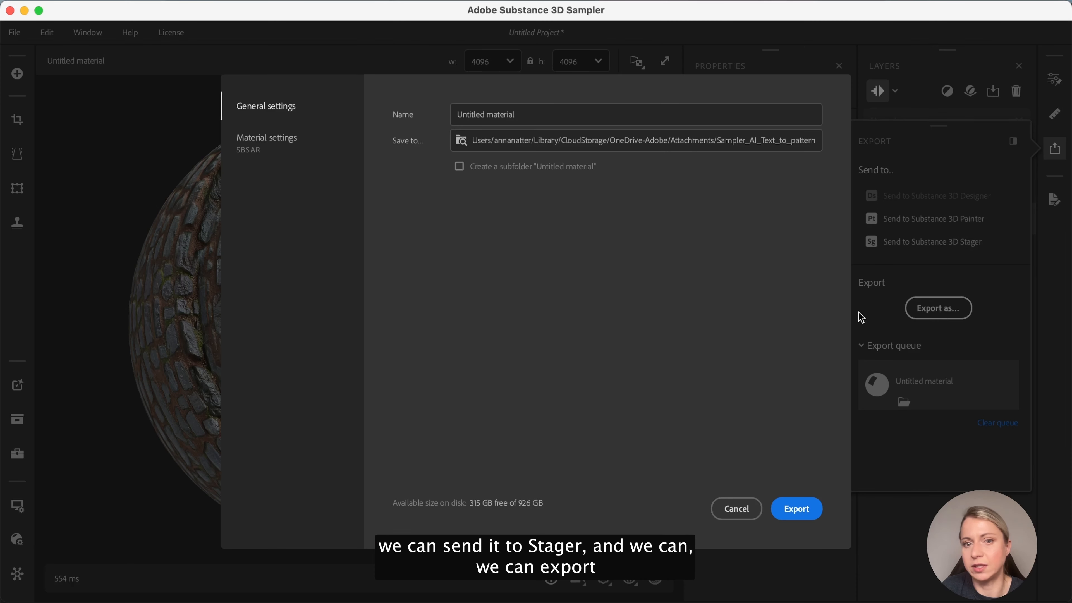
left_click(260, 145)
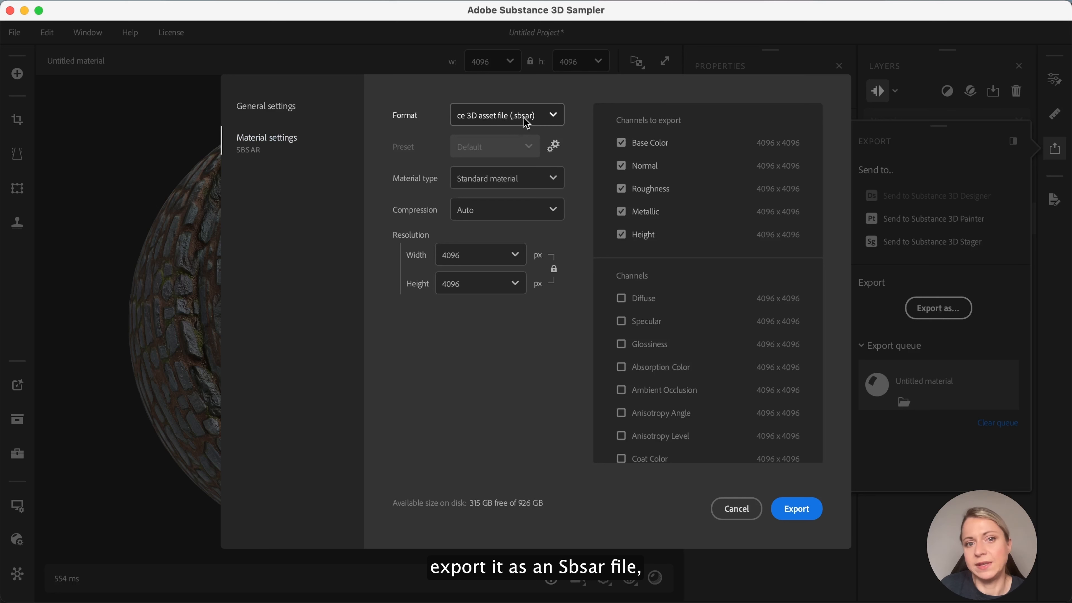
left_click(551, 119)
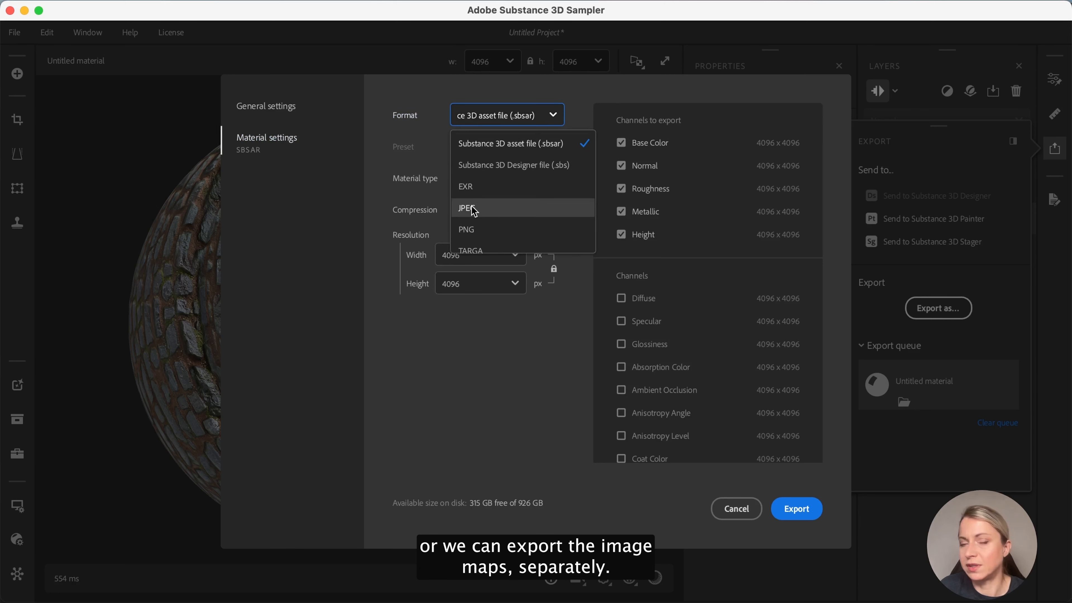
left_click(366, 132)
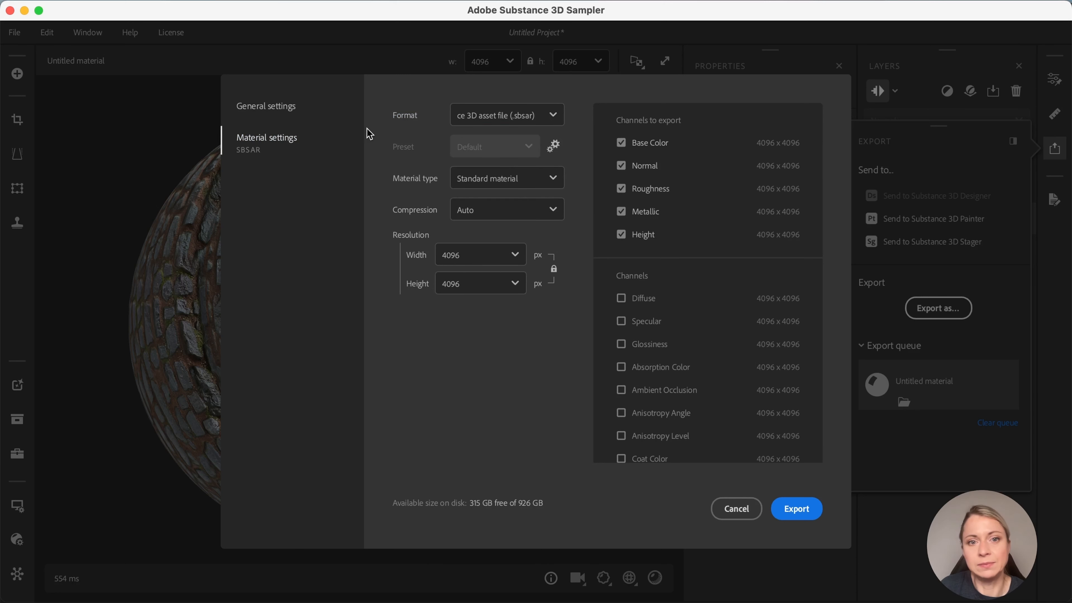
left_click(738, 509)
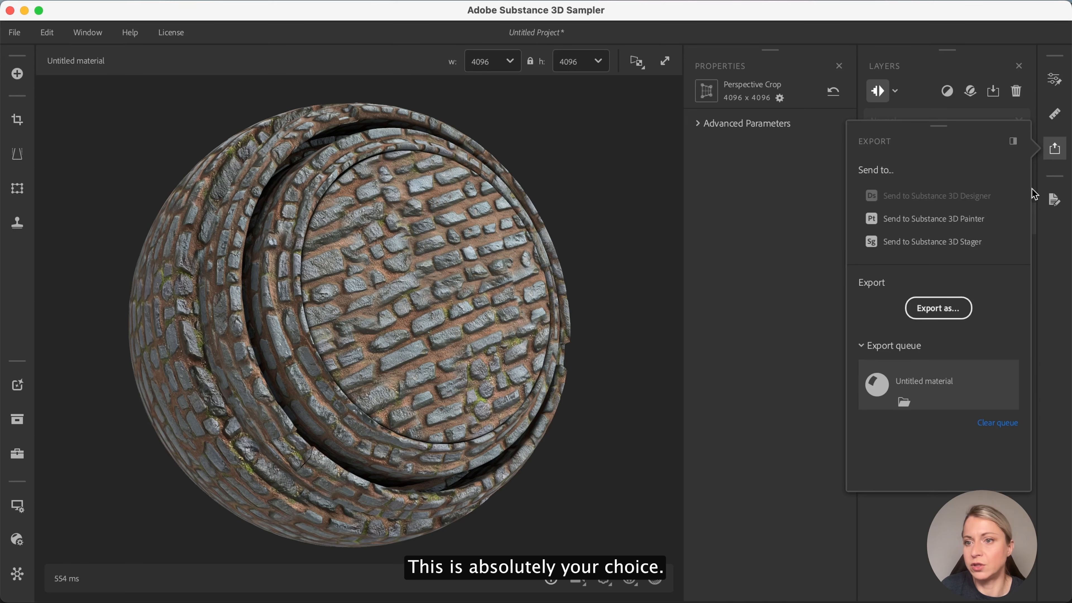
left_click(1055, 148)
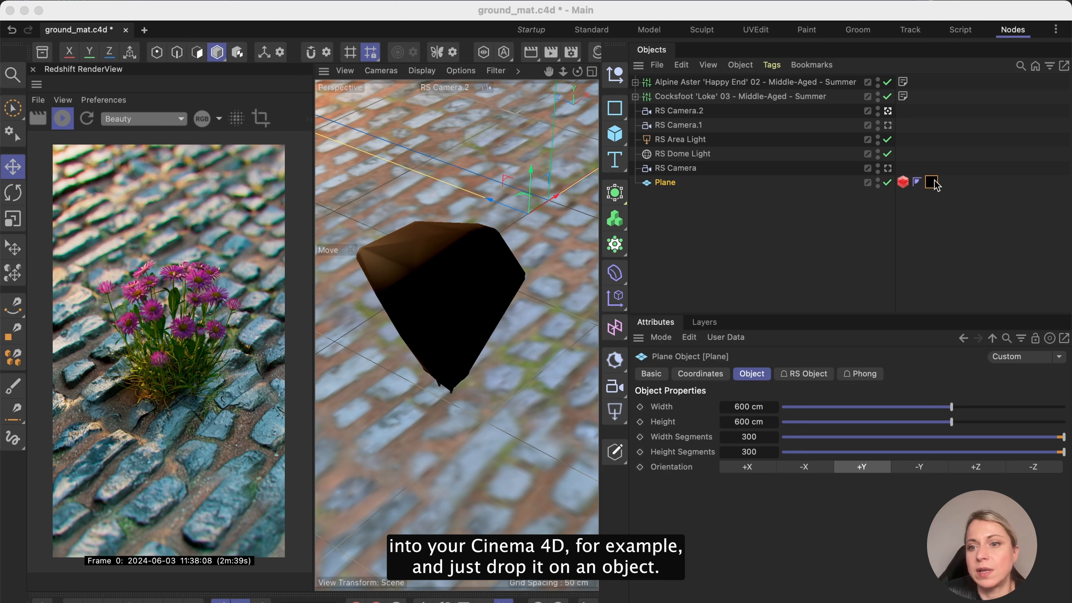
In Cinema 4D, inspect the plane's ground_mat material tag with its tiling properties and the material's own parameters.
left_click(667, 185)
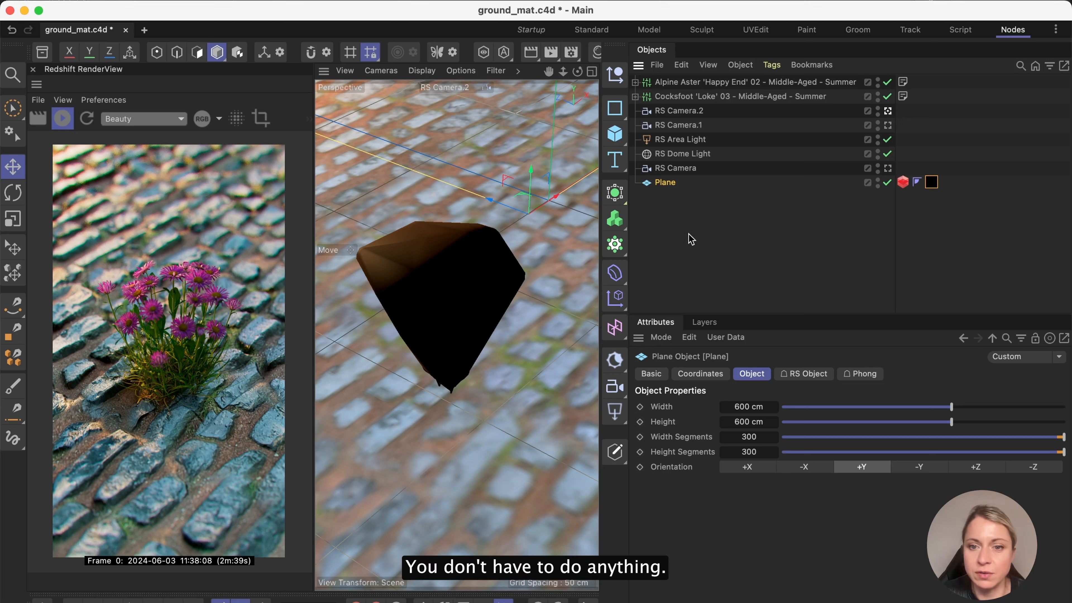
left_click(932, 184)
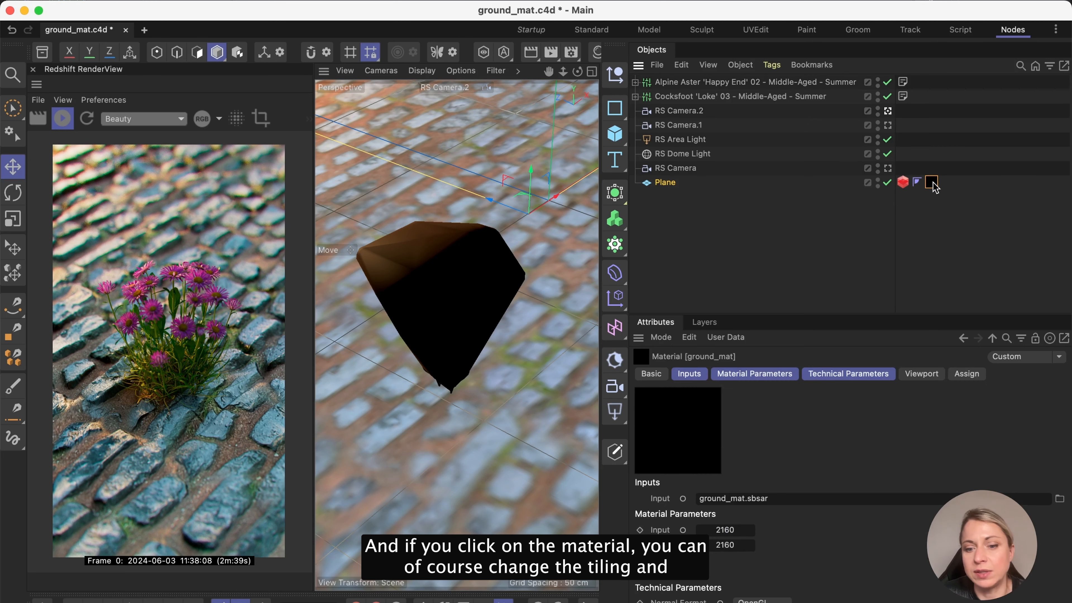
scroll(796, 492, "down", 1)
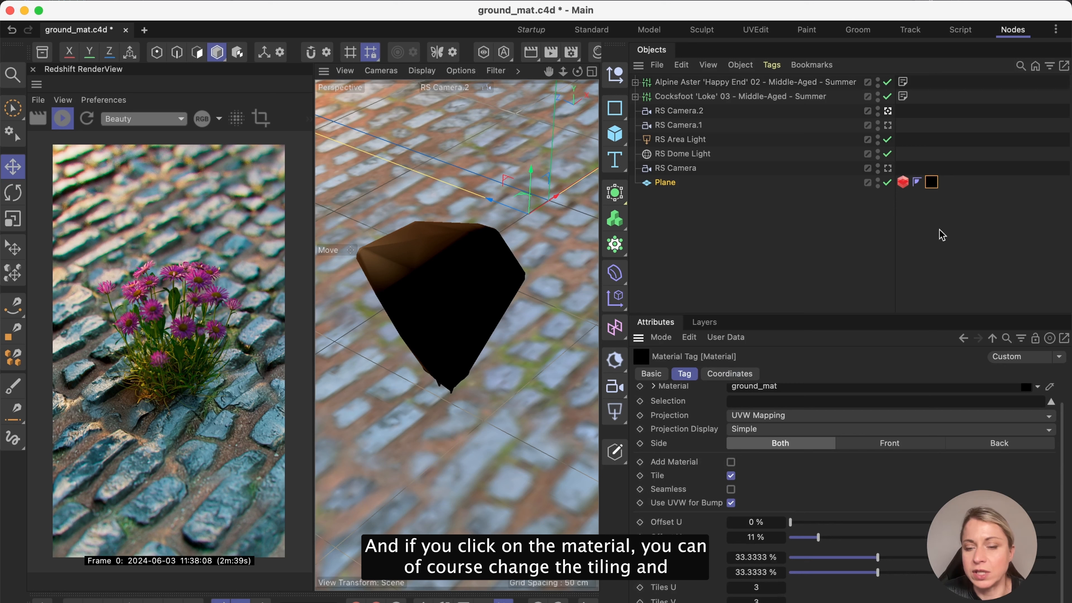
left_click(923, 186)
left_click(932, 180)
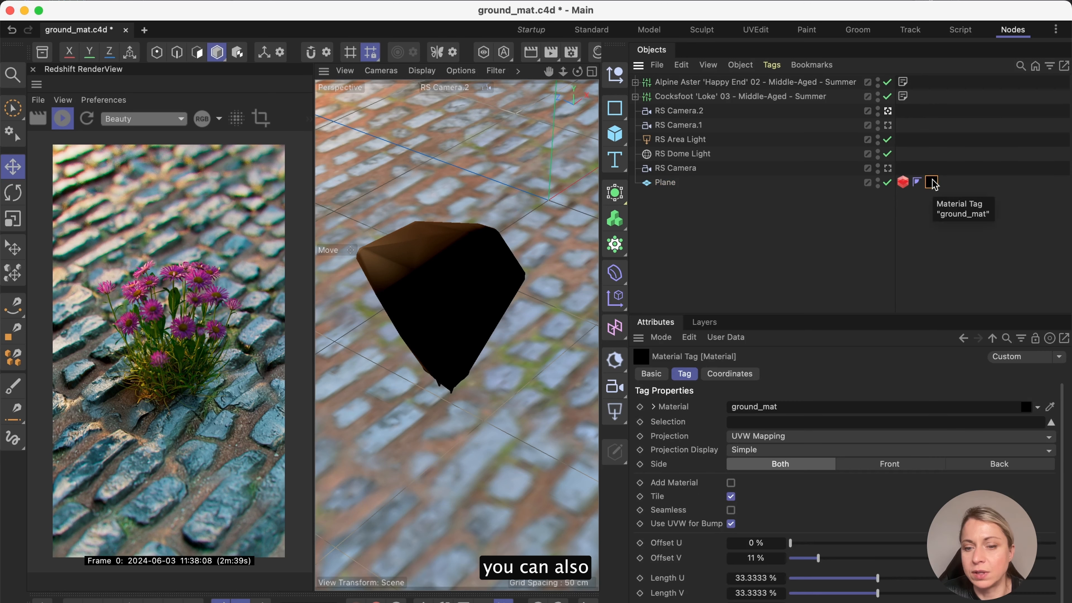
double_click(932, 179)
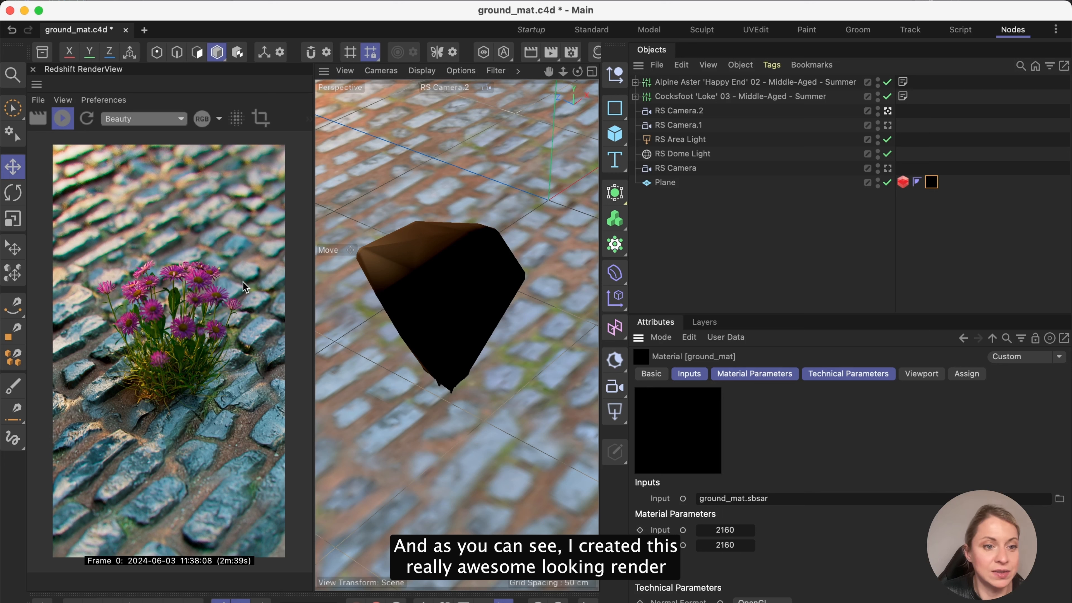
Examine the geometry tessellation and displacement settings in the plane's Redshift object tag.
left_click(903, 182)
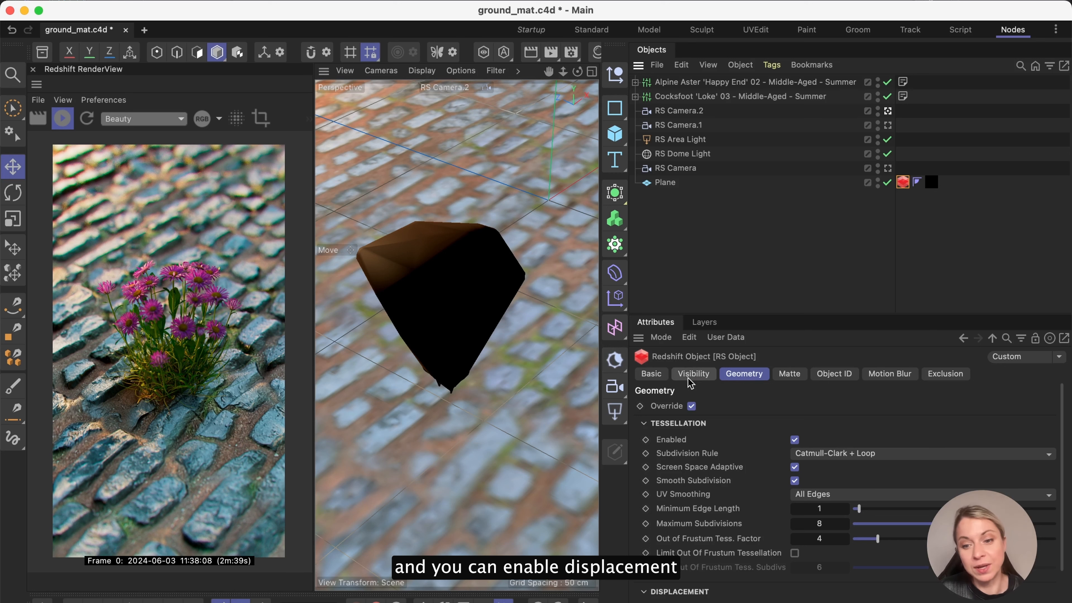
scroll(795, 574, "down", 4)
scroll(796, 574, "down", 2)
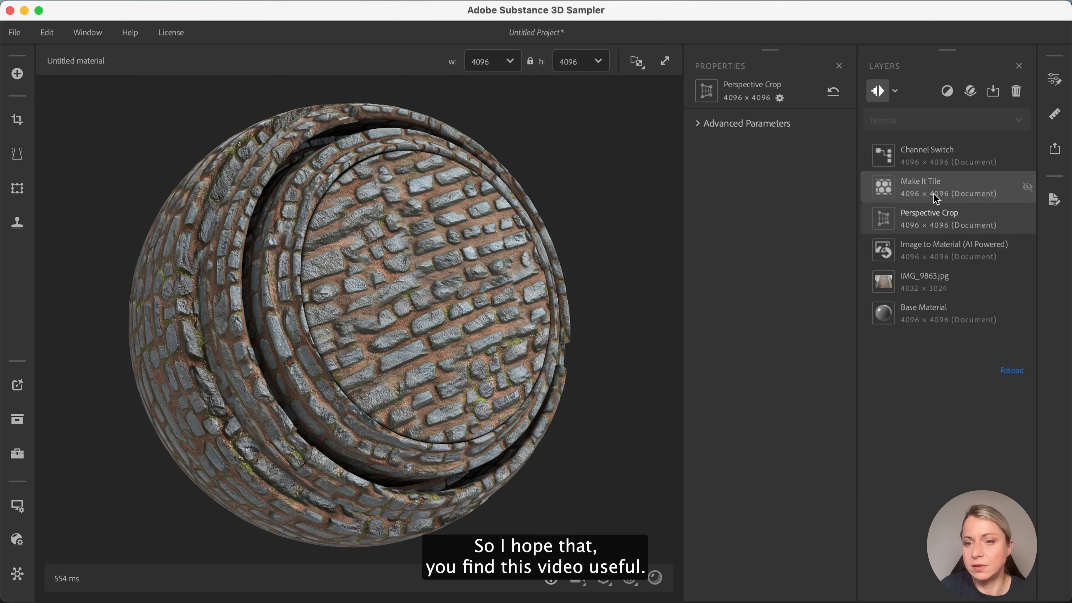
Switch back to Substance 3D Sampler and show the 3D preview and the 2D road photo side by side.
left_click(637, 61)
left_click(630, 91)
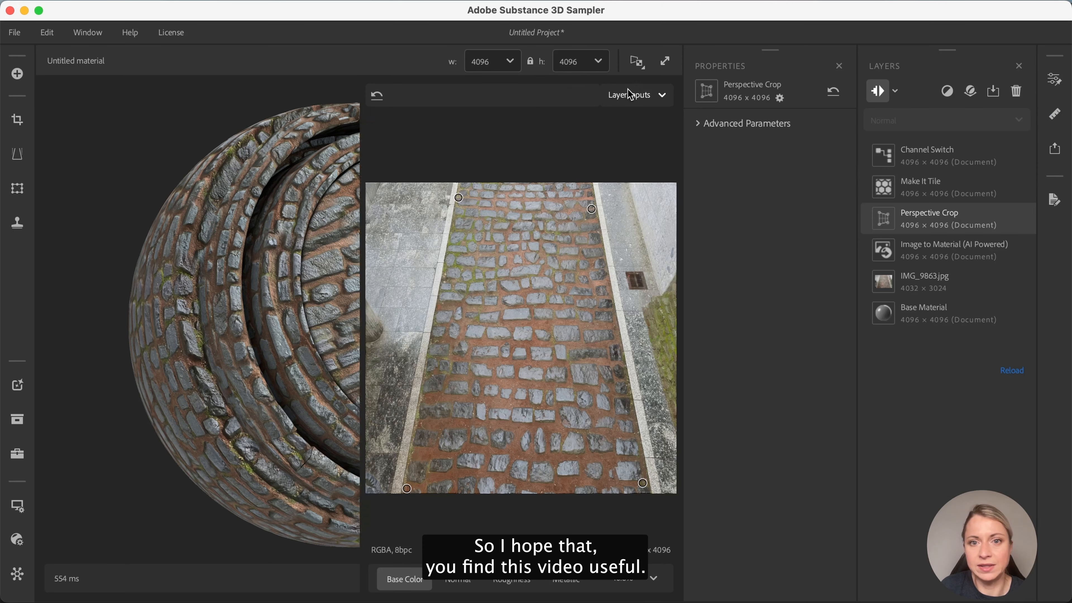